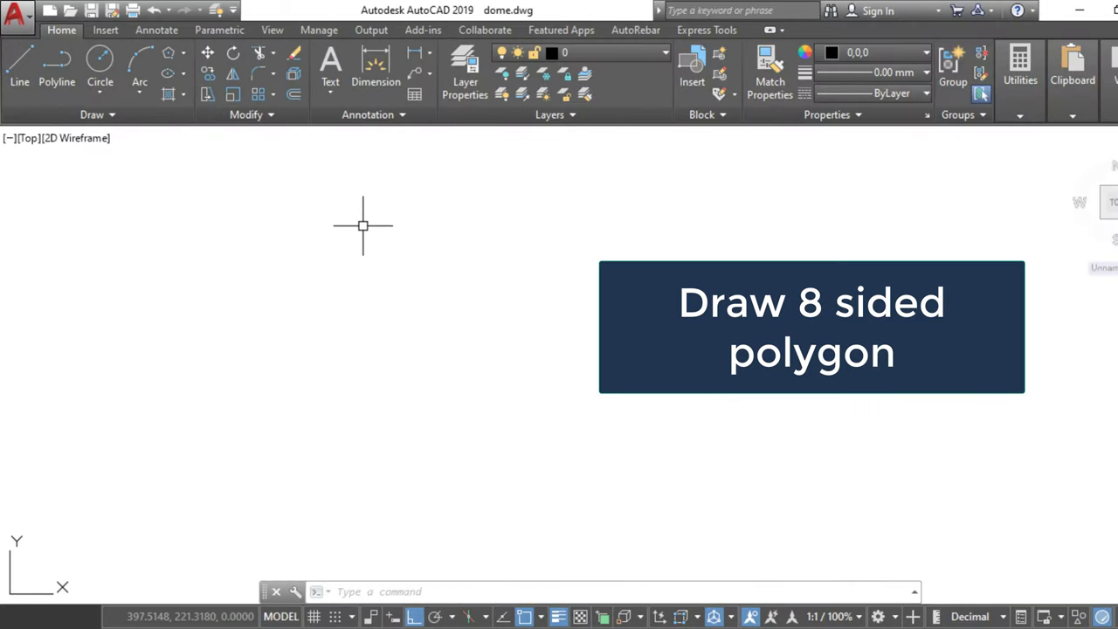
Draw an inscribed 8-sided polygon centred in the drawing with its top vertex pointing straight up
{"action": "left_click", "coordinate": [167, 56]}
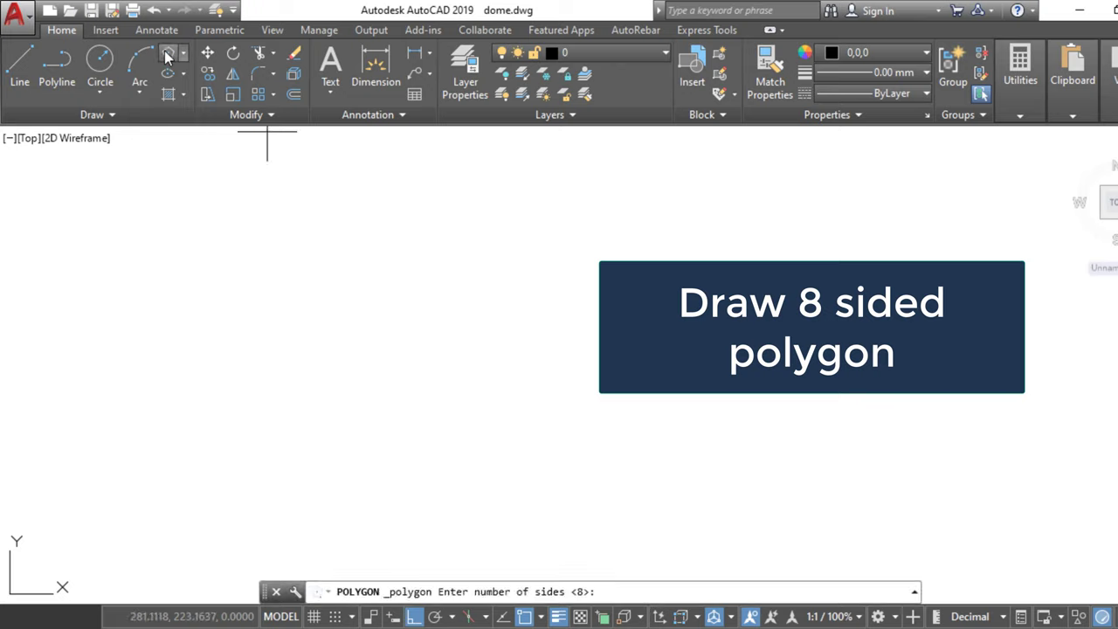
{"action": "key", "text": "Return"}
{"action": "left_click", "coordinate": [576, 368]}
{"action": "key", "text": "Return"}
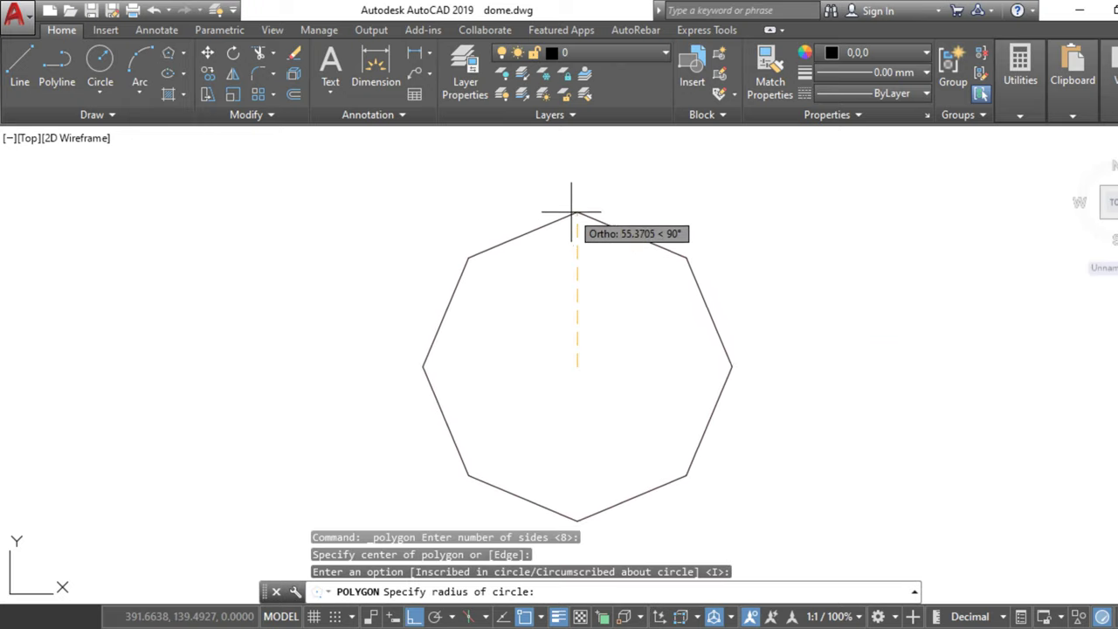
{"action": "left_click", "coordinate": [572, 220]}
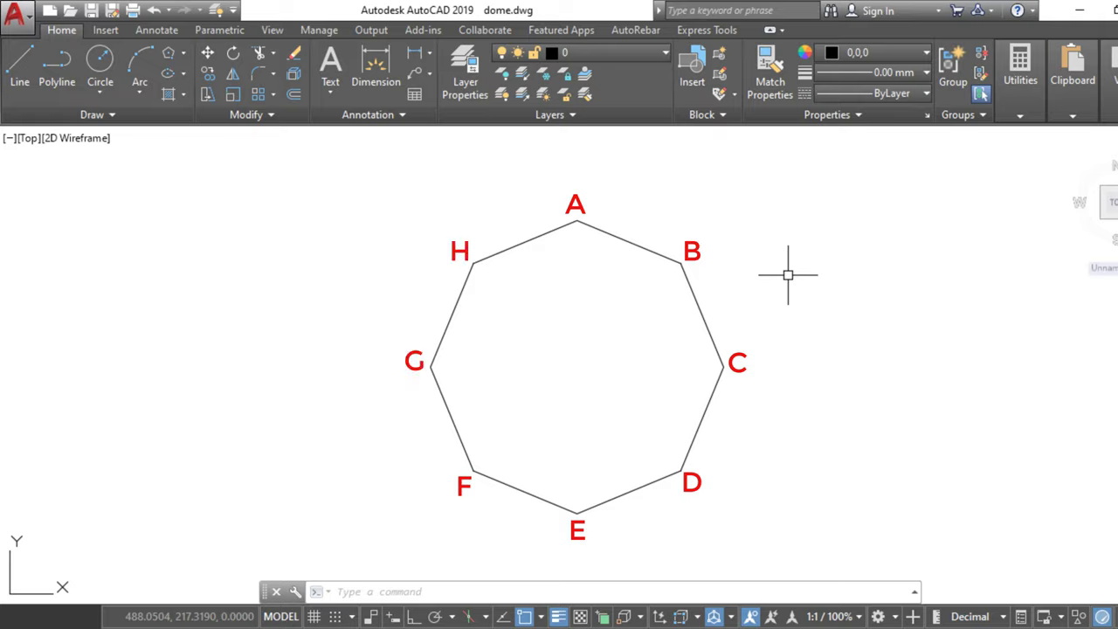
Draw diagonals AF and BE across the octagon between snapped vertices
{"action": "left_click", "coordinate": [20, 66]}
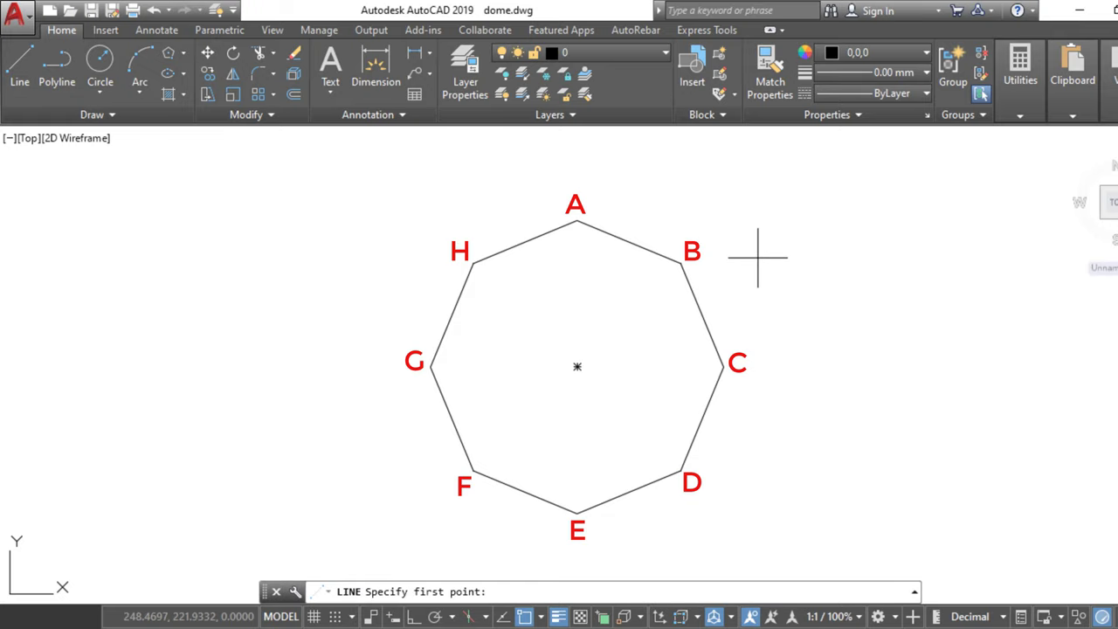
{"action": "left_click", "coordinate": [577, 220]}
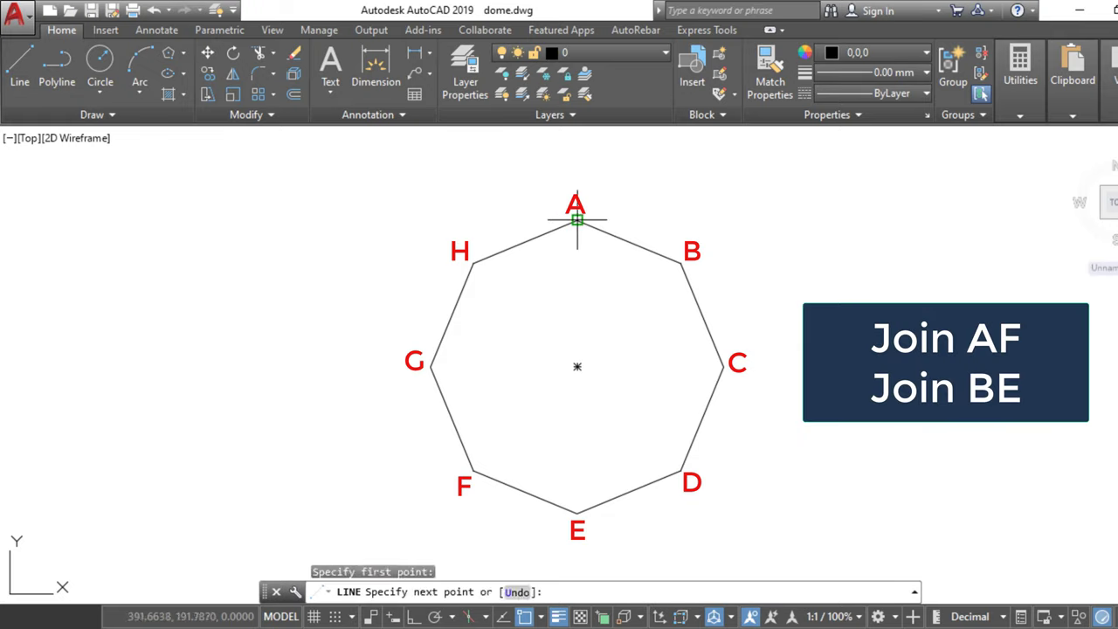
{"action": "left_click", "coordinate": [473, 469]}
{"action": "key", "text": "Return"}
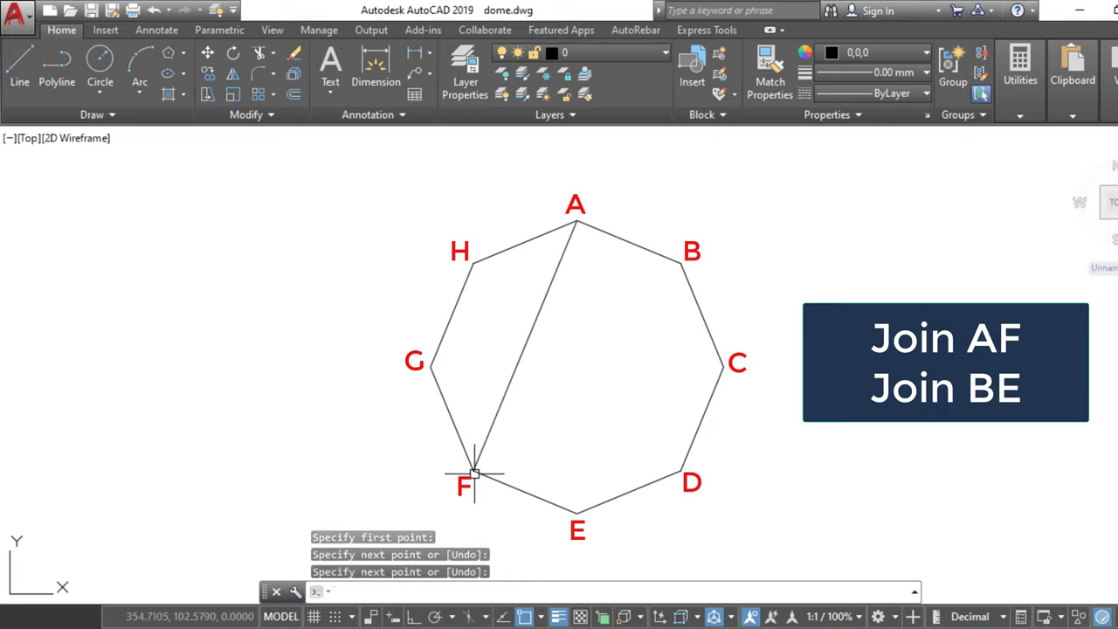
{"action": "key", "text": "Return"}
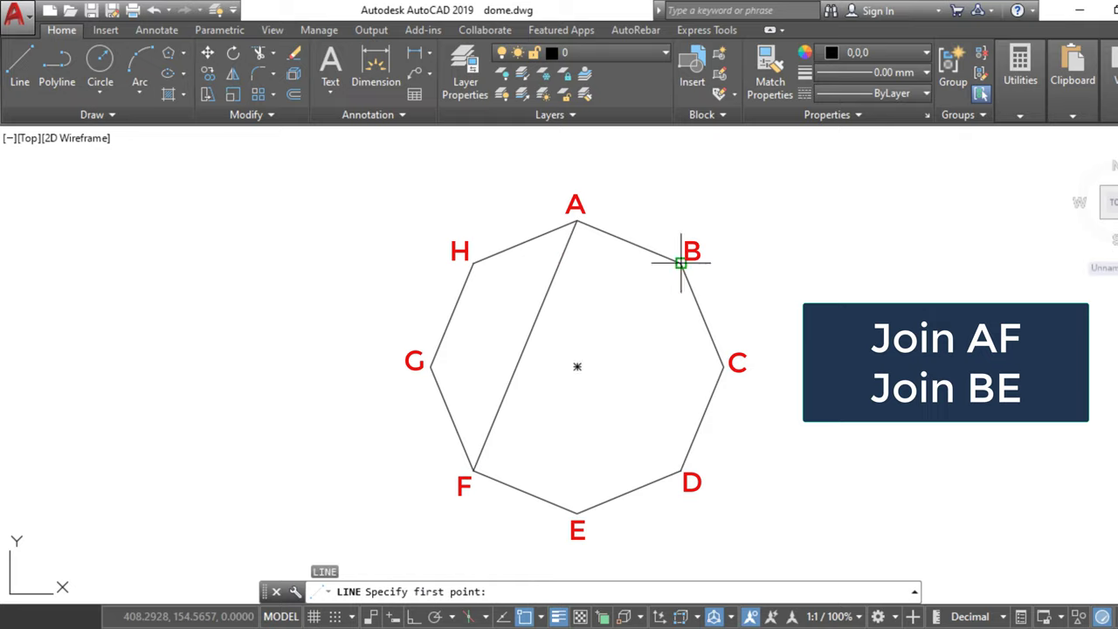
{"action": "left_click", "coordinate": [681, 262]}
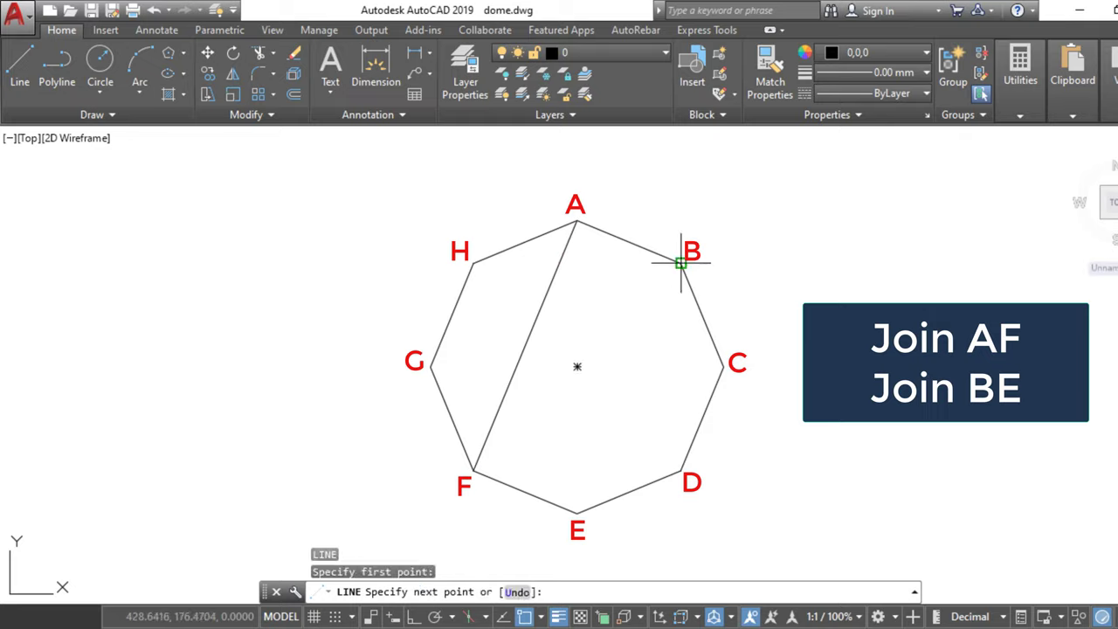
{"action": "left_click", "coordinate": [578, 513]}
{"action": "key", "text": "Return"}
{"action": "key", "text": "Return"}
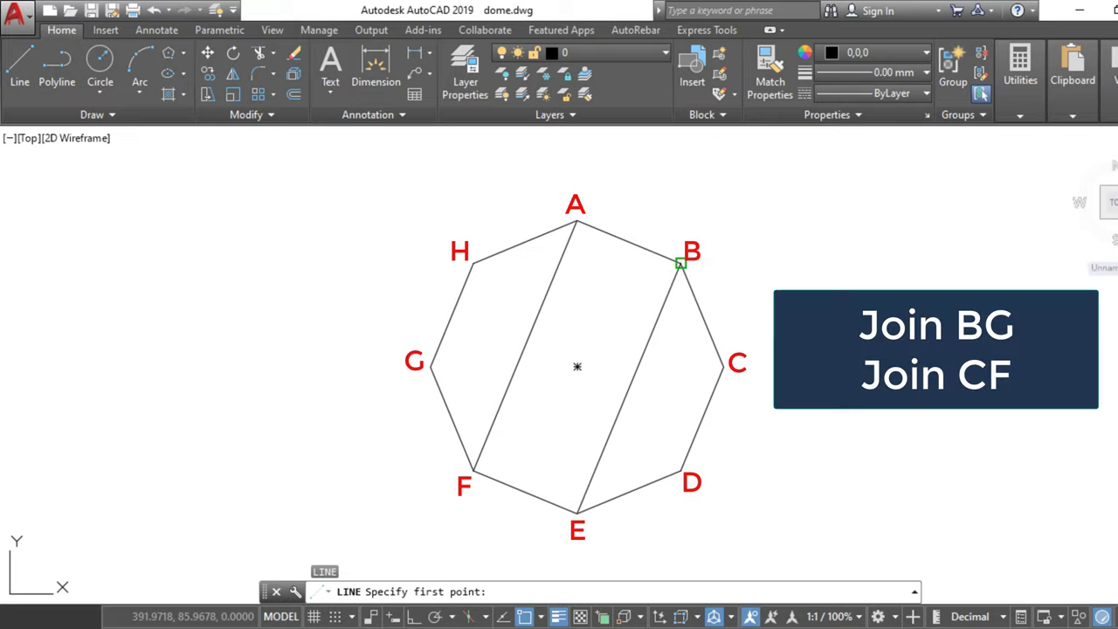
Draw diagonals BG and CF across the octagon between snapped vertices
{"action": "left_click", "coordinate": [681, 262]}
{"action": "left_click", "coordinate": [431, 366]}
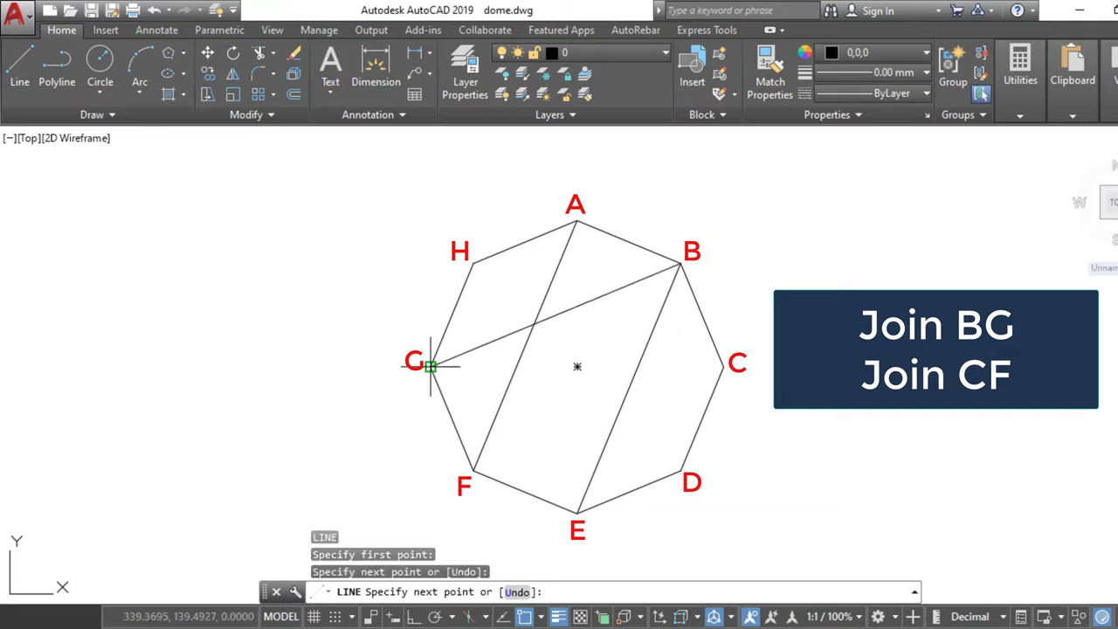
{"action": "key", "text": "Return"}
{"action": "key", "text": "Return"}
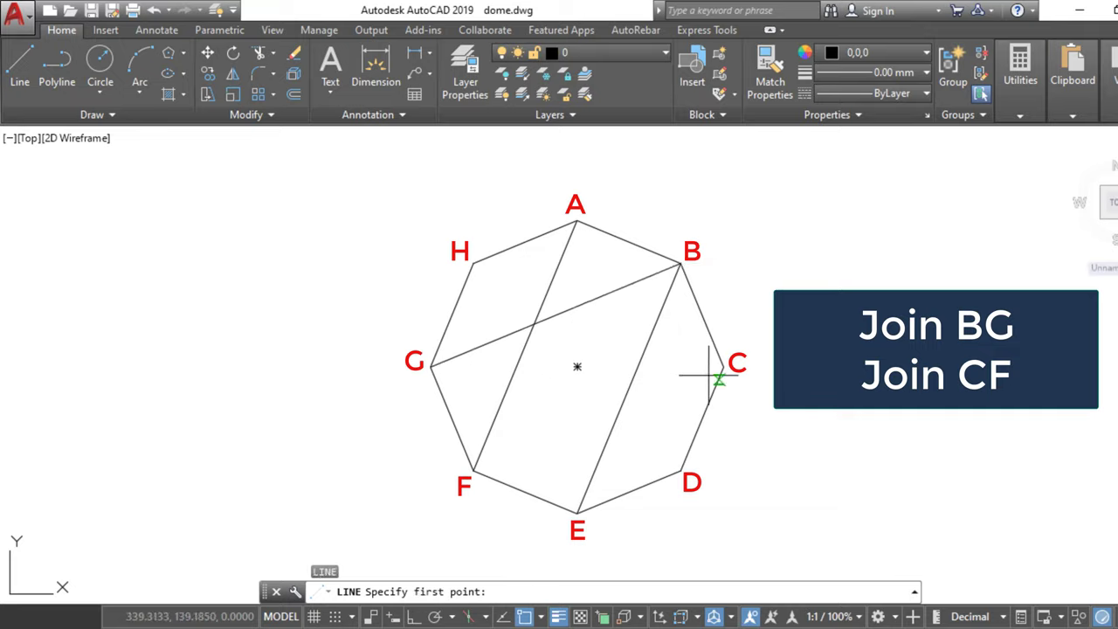
{"action": "left_click", "coordinate": [723, 366]}
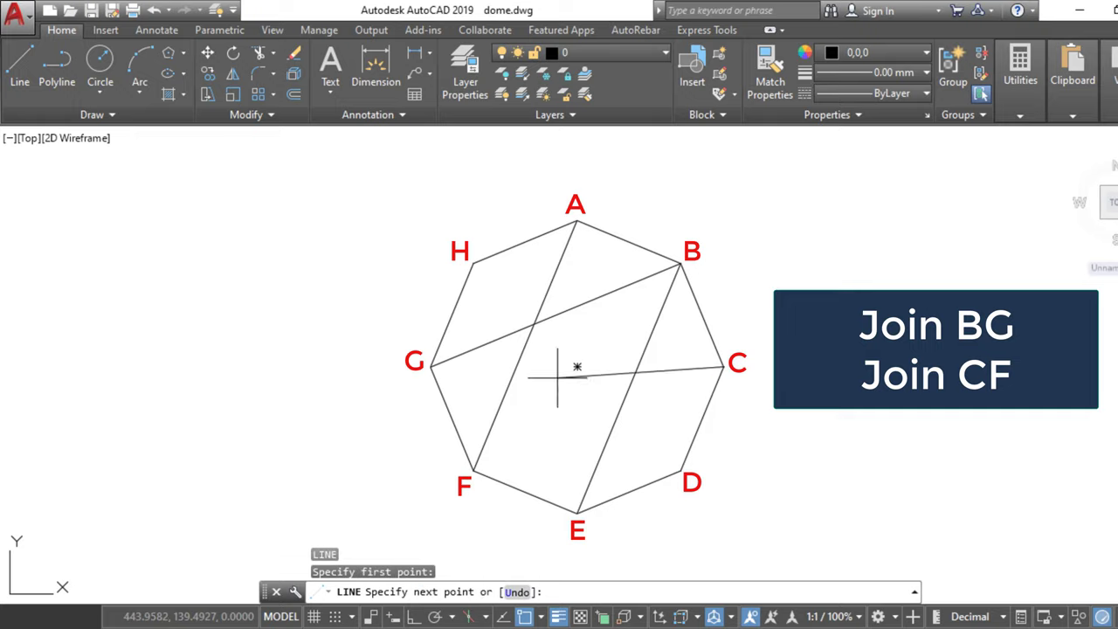
{"action": "left_click", "coordinate": [472, 472]}
{"action": "key", "text": "Return"}
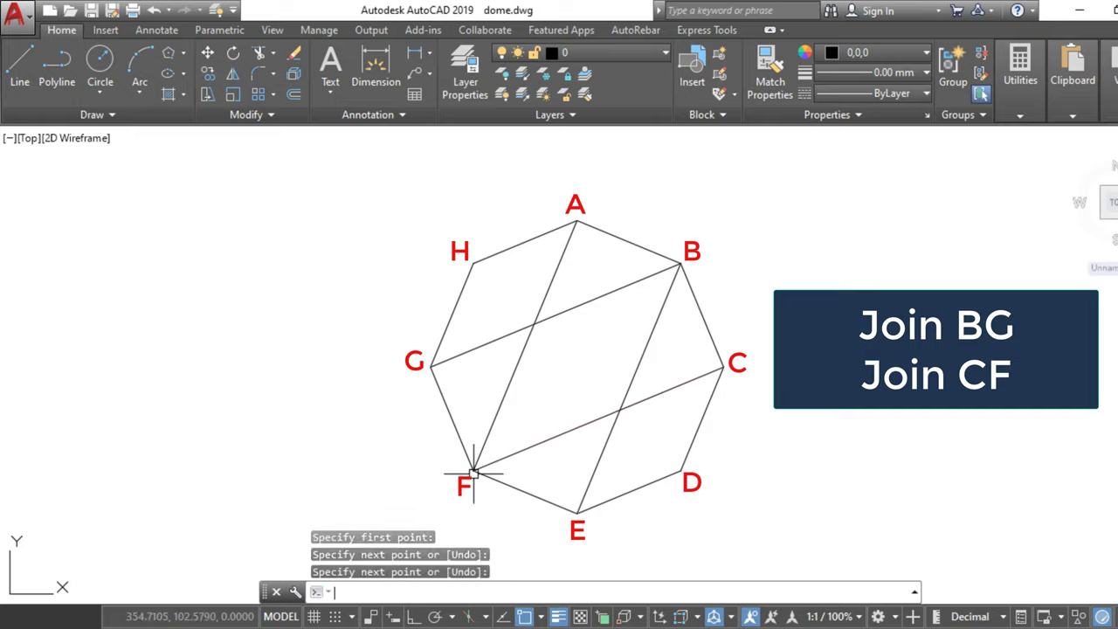
{"action": "key", "text": "Return"}
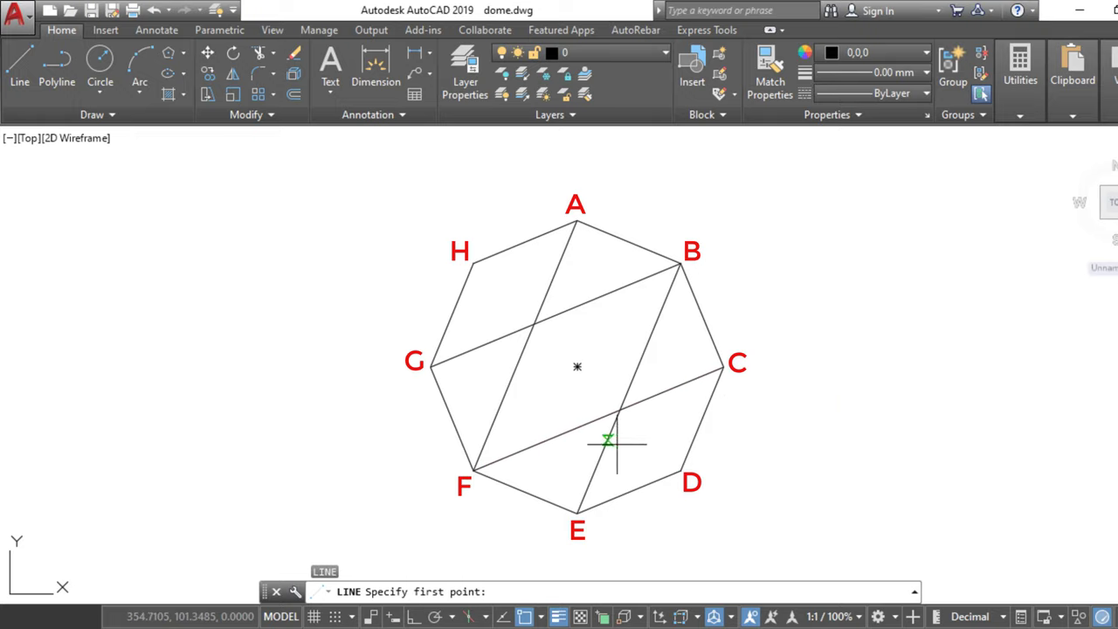
Draw diagonals CH and DG across the octagon between snapped vertices
{"action": "left_click", "coordinate": [722, 367]}
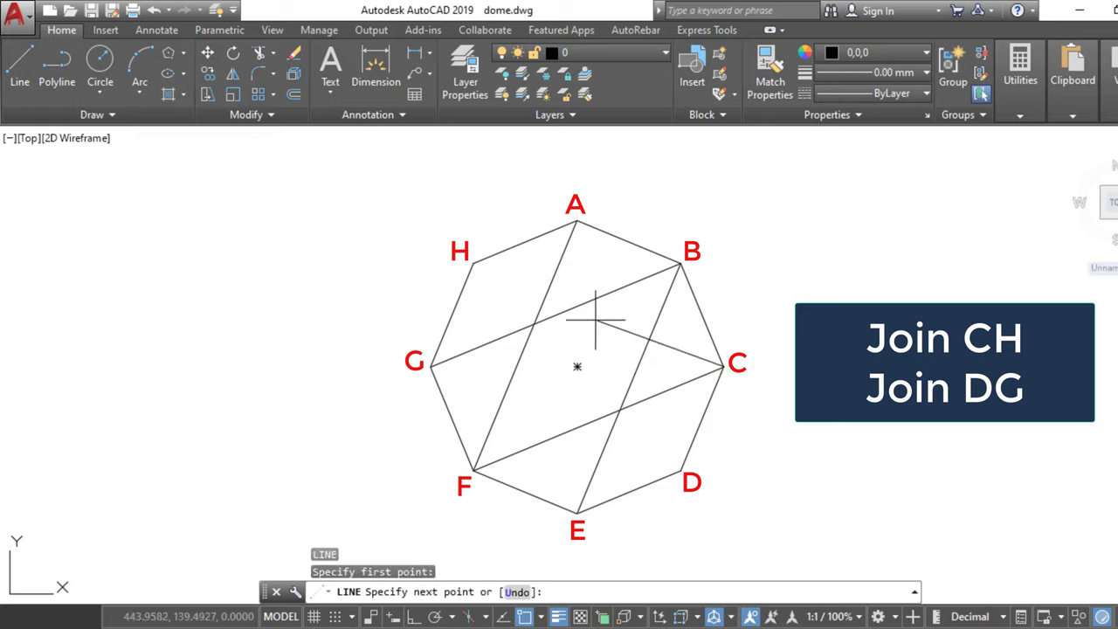
{"action": "left_click", "coordinate": [472, 263]}
{"action": "key", "text": "Return"}
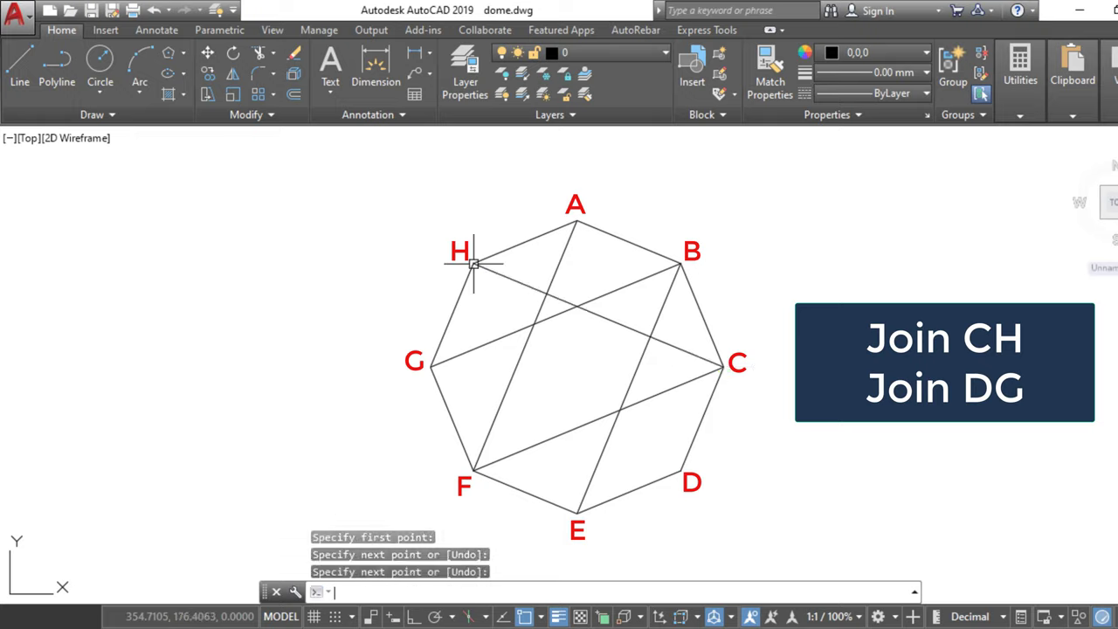
{"action": "key", "text": "Return"}
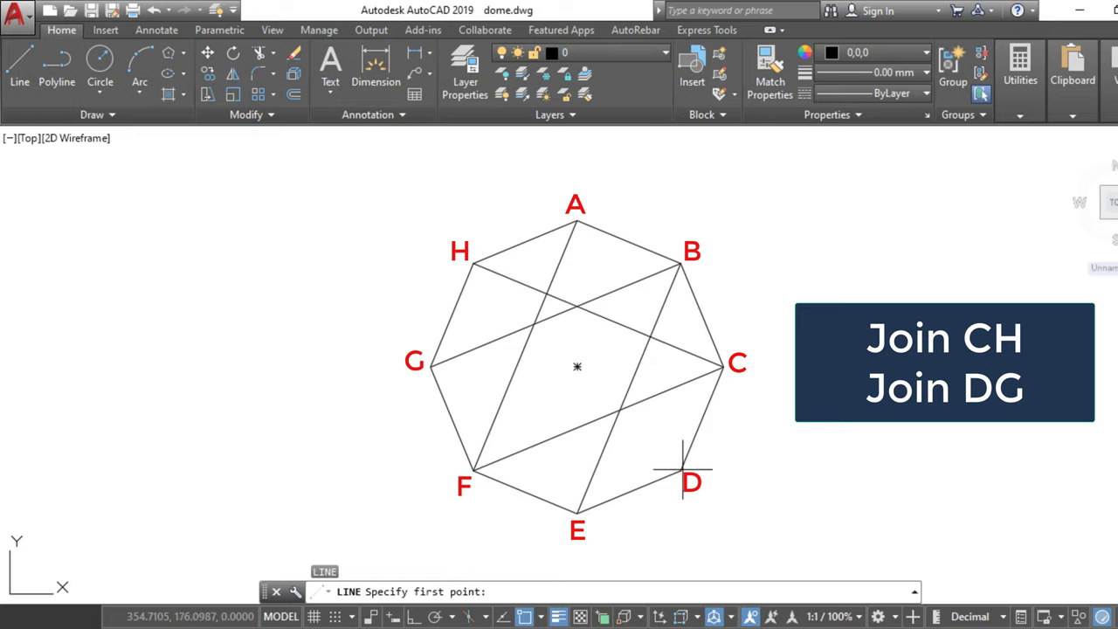
{"action": "left_click", "coordinate": [681, 471]}
{"action": "left_click", "coordinate": [429, 366]}
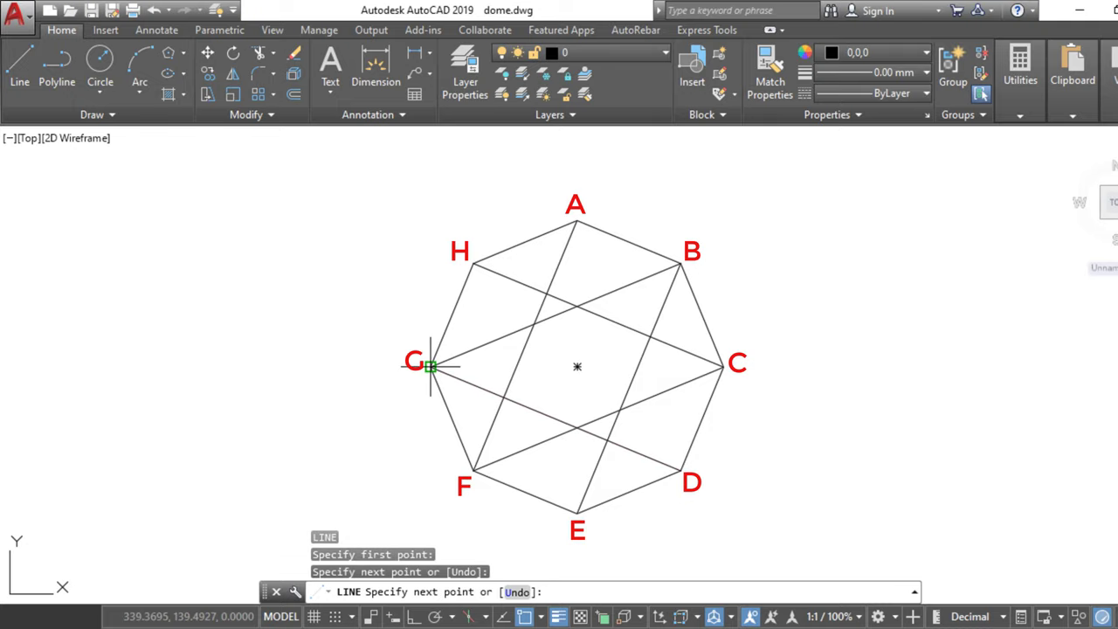
{"action": "key", "text": "Return"}
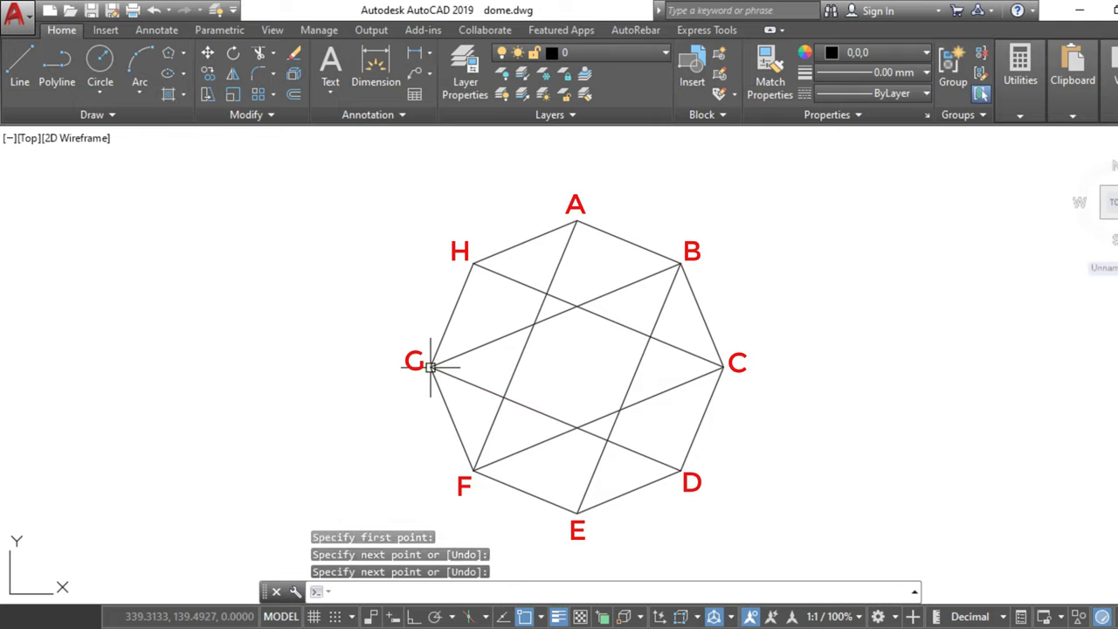
{"action": "key", "text": "Return"}
Draw the final diagonals DA and EH, completing the eight-pointed star
{"action": "left_click", "coordinate": [680, 471]}
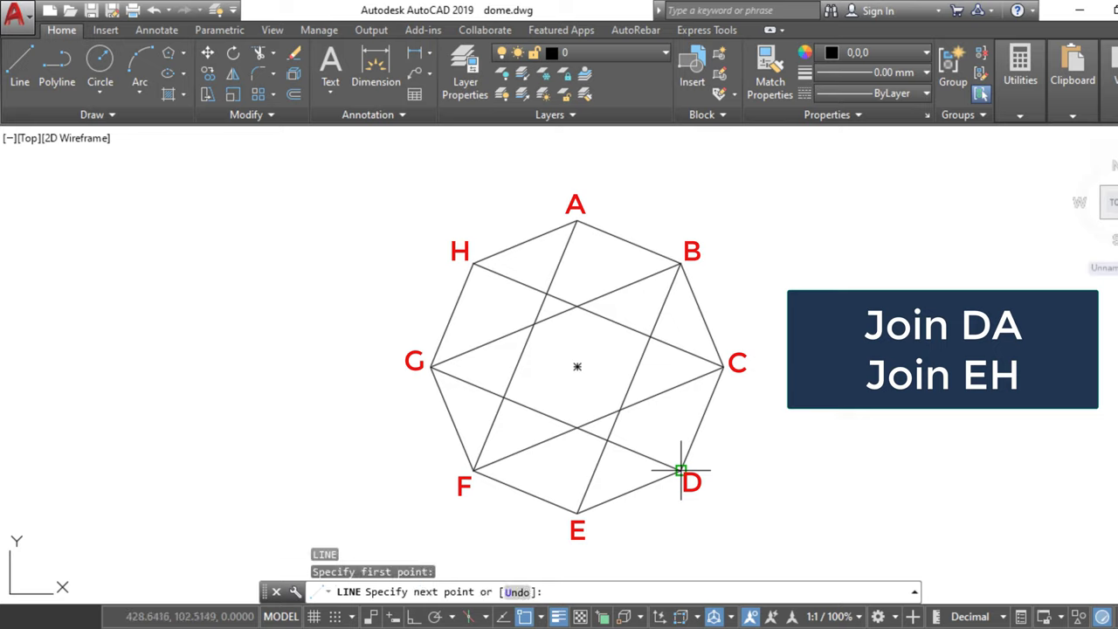
{"action": "left_click", "coordinate": [577, 220]}
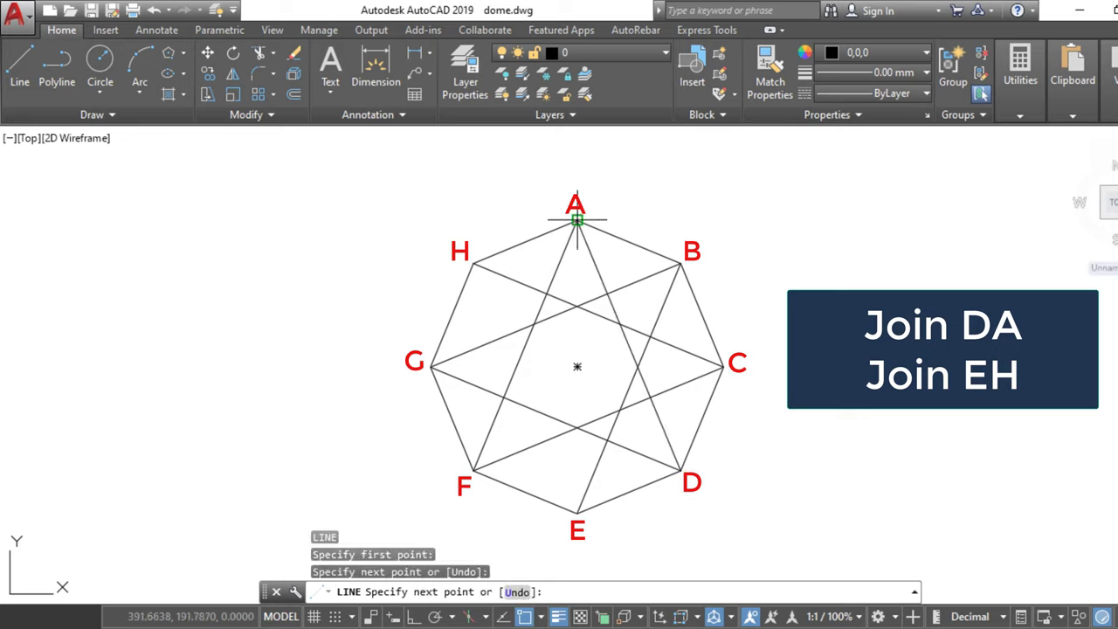
{"action": "key", "text": "Return"}
{"action": "key", "text": "Return"}
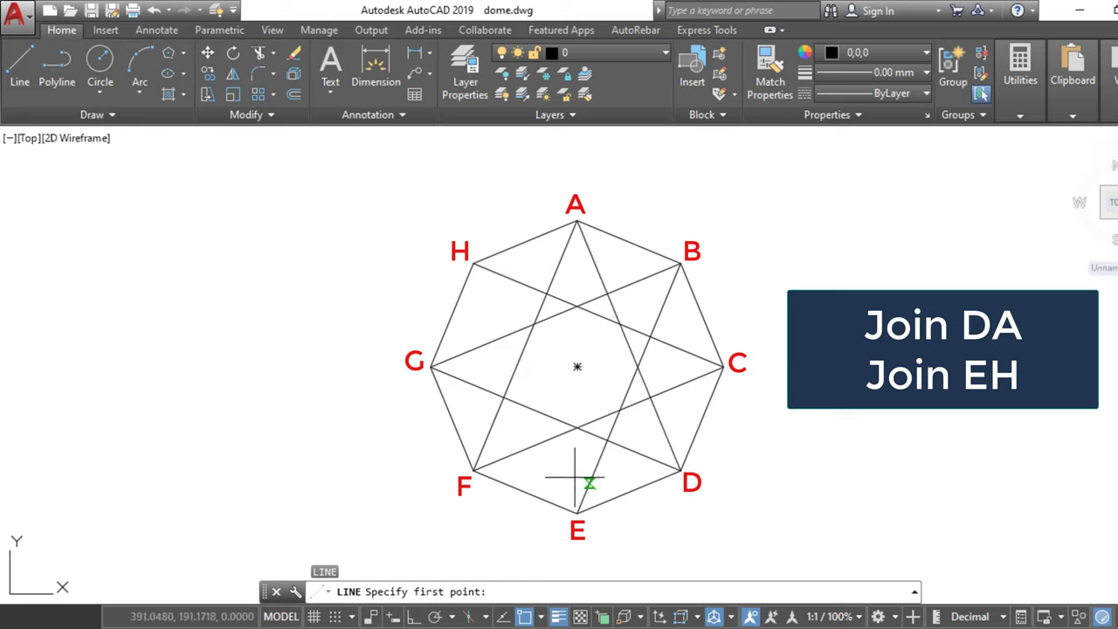
{"action": "left_click", "coordinate": [577, 513]}
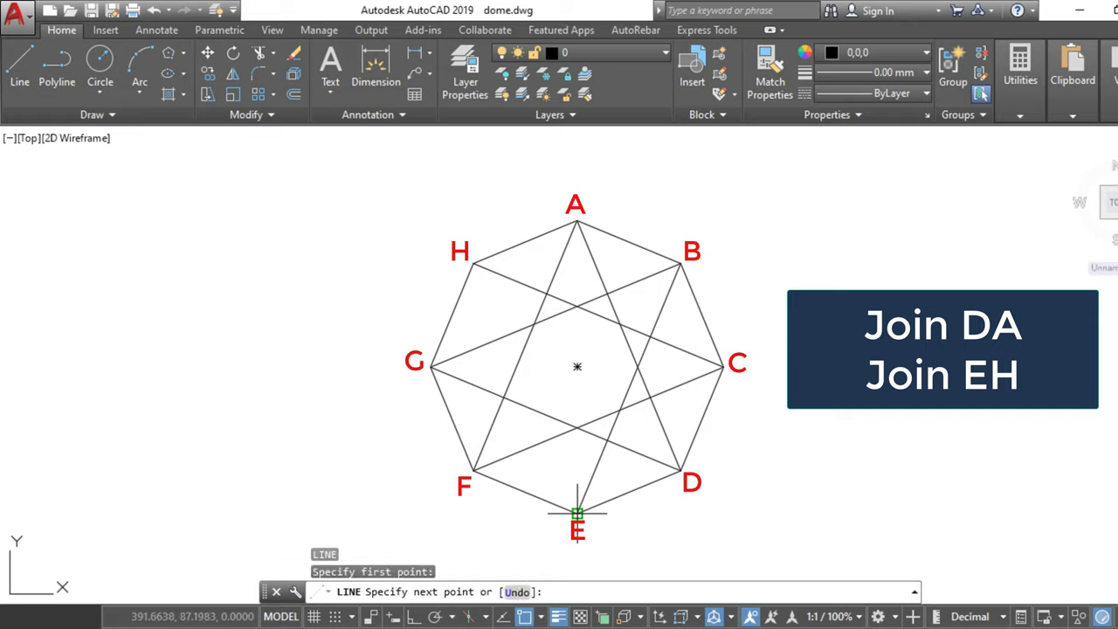
{"action": "left_click", "coordinate": [473, 262]}
{"action": "key", "text": "Return"}
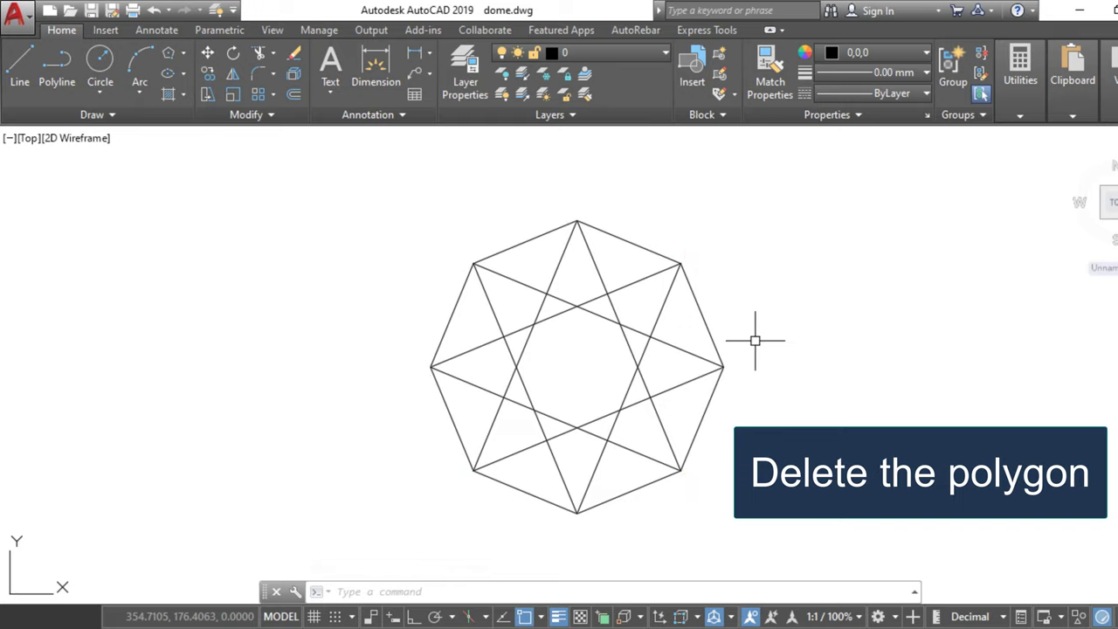
Erase the octagon outline, leaving only the eight crossing diagonals
{"action": "left_click", "coordinate": [707, 320]}
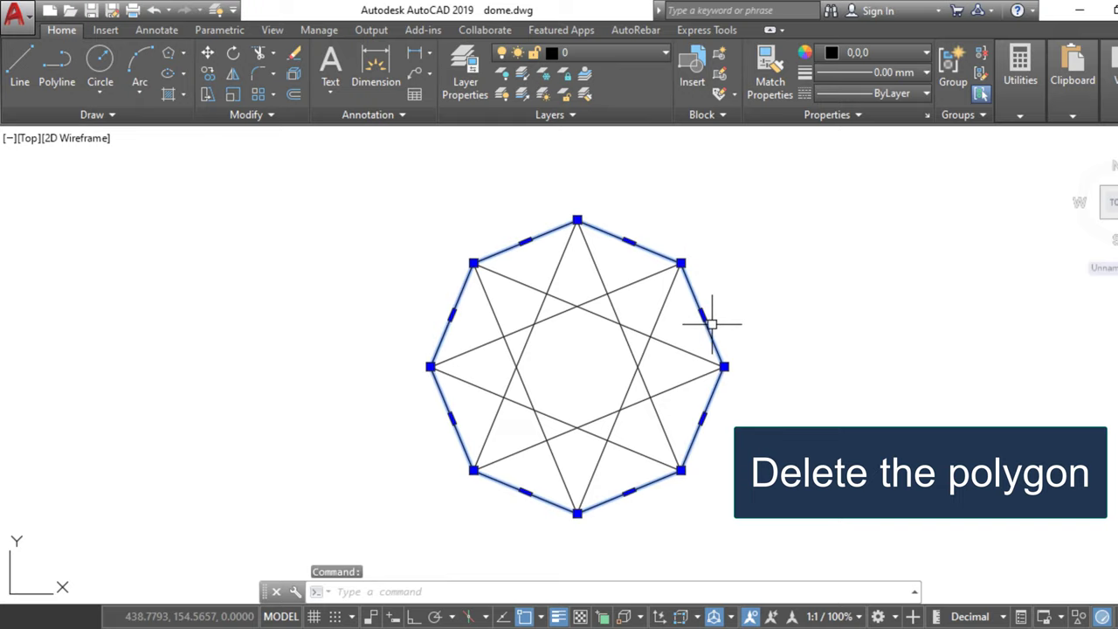
{"action": "key", "text": "Delete"}
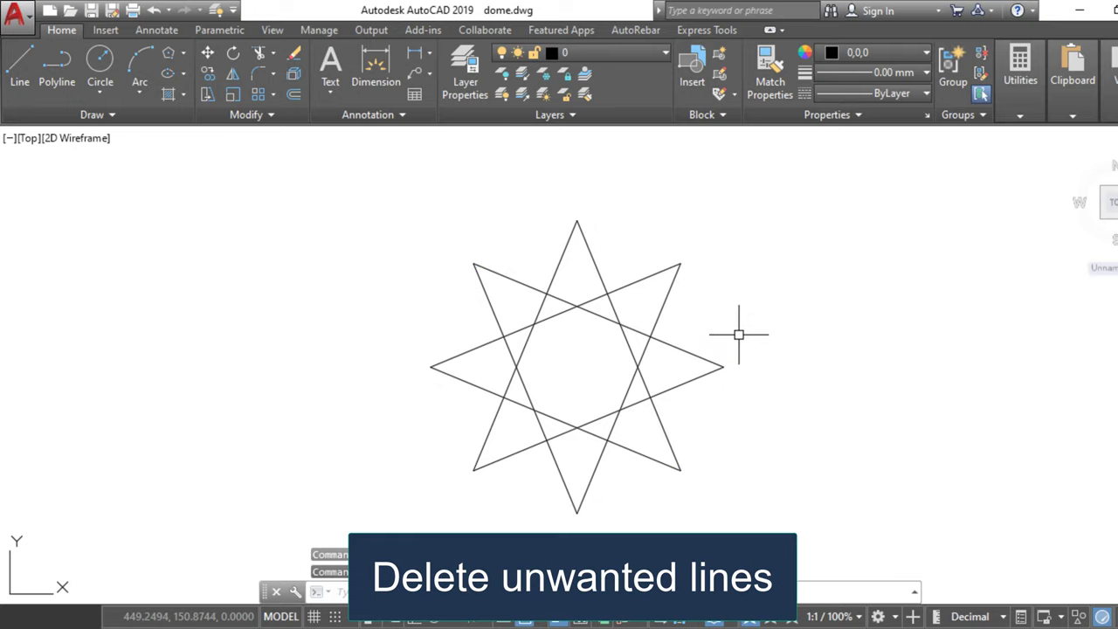
Trim the eight inner crossing segments, using all star lines as cutting edges
{"action": "left_click", "coordinate": [259, 54]}
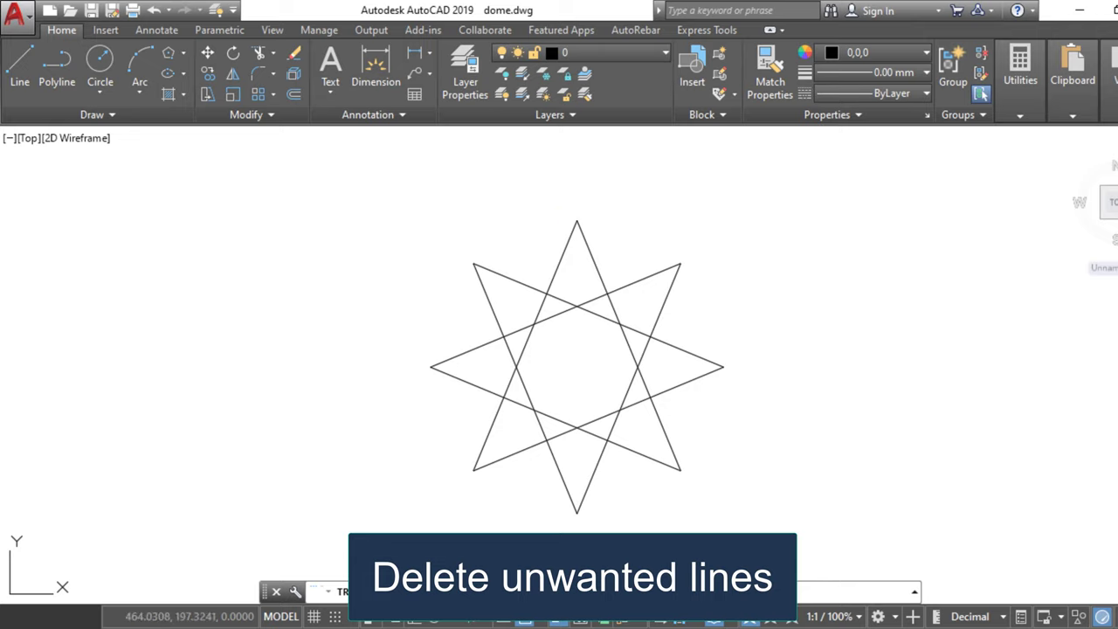
{"action": "left_click_drag", "start_coordinate": [781, 203], "coordinate": [411, 503]}
{"action": "key", "text": "Return"}
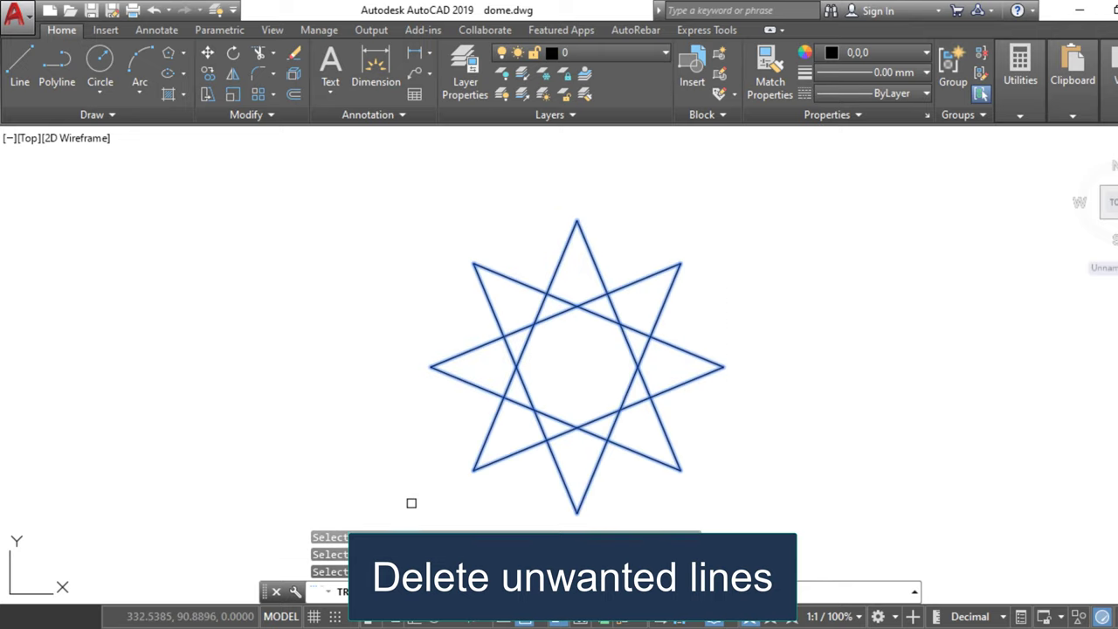
{"action": "left_click", "coordinate": [556, 311]}
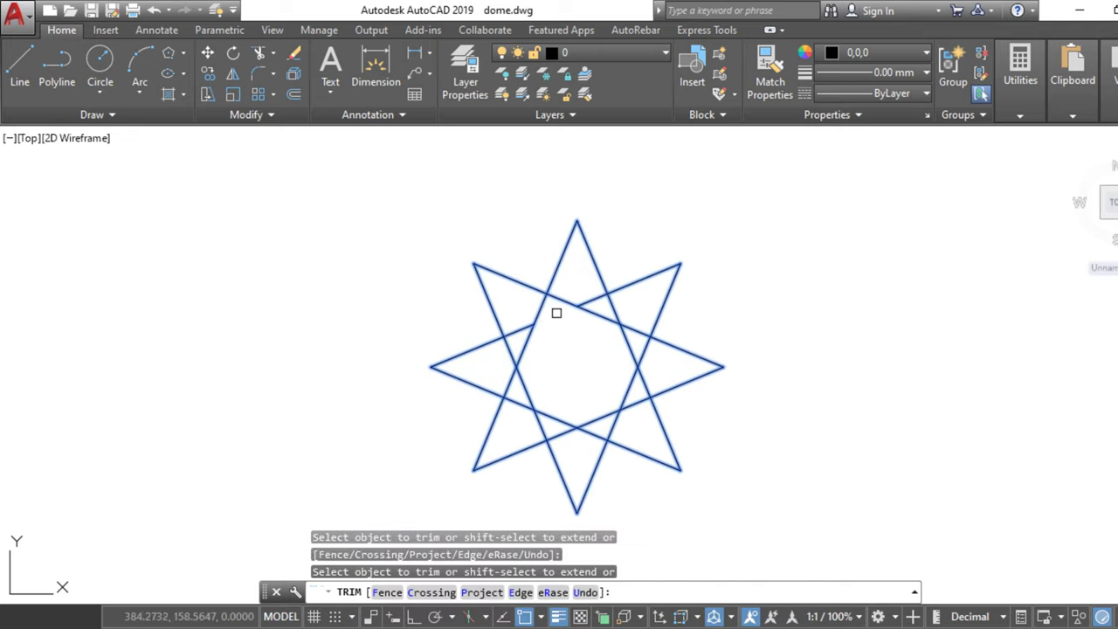
{"action": "left_click", "coordinate": [525, 346]}
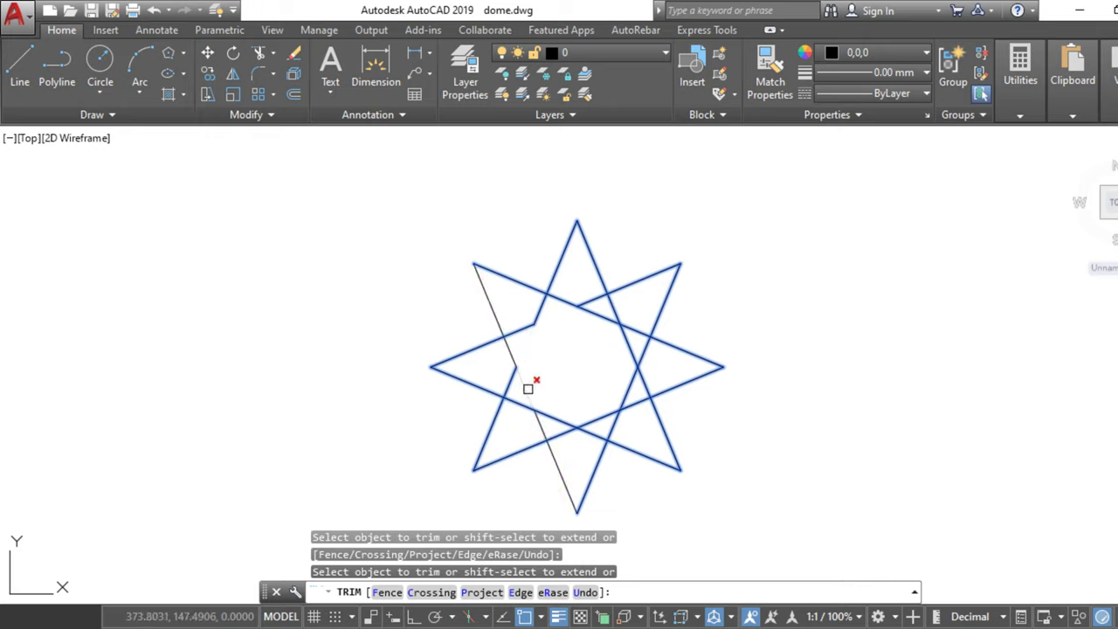
{"action": "left_click", "coordinate": [527, 388]}
{"action": "left_click", "coordinate": [550, 415]}
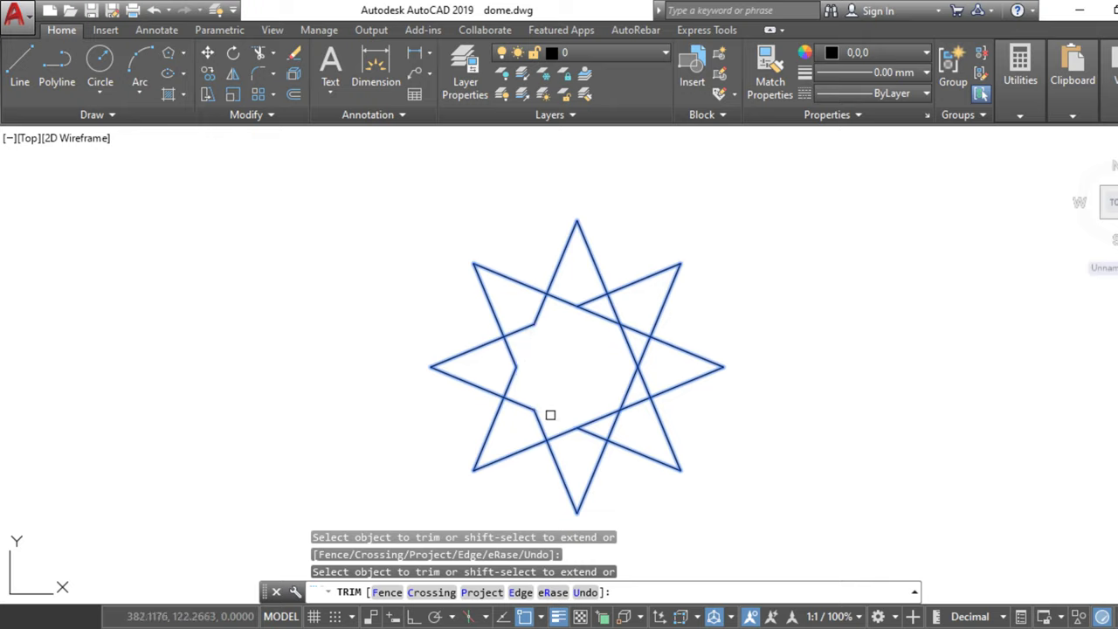
{"action": "left_click", "coordinate": [596, 421]}
{"action": "left_click", "coordinate": [626, 390]}
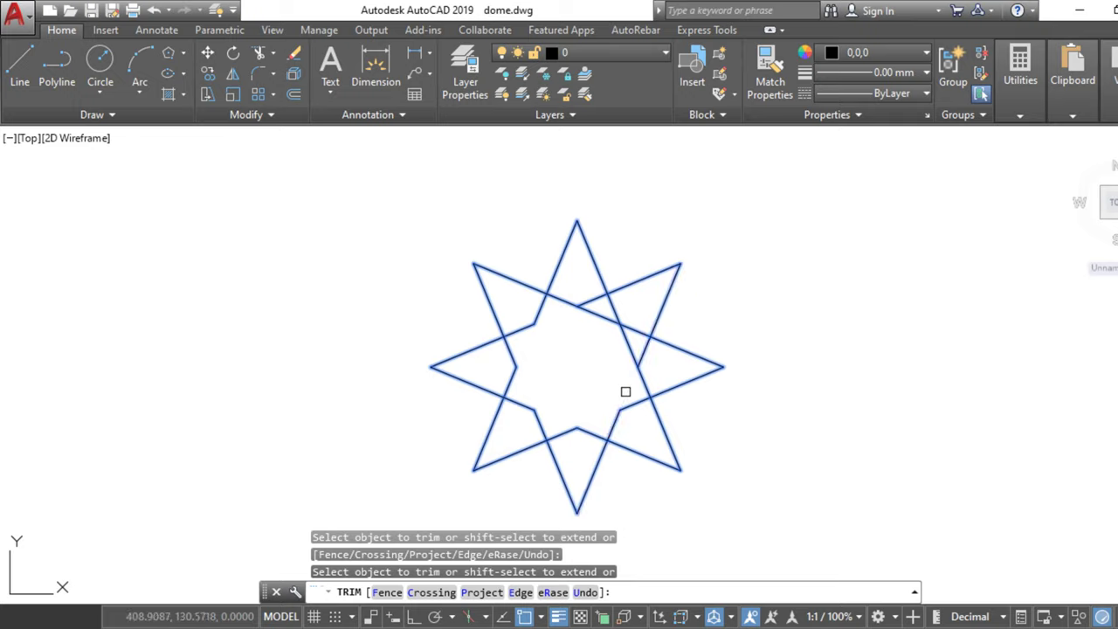
{"action": "left_click", "coordinate": [624, 352]}
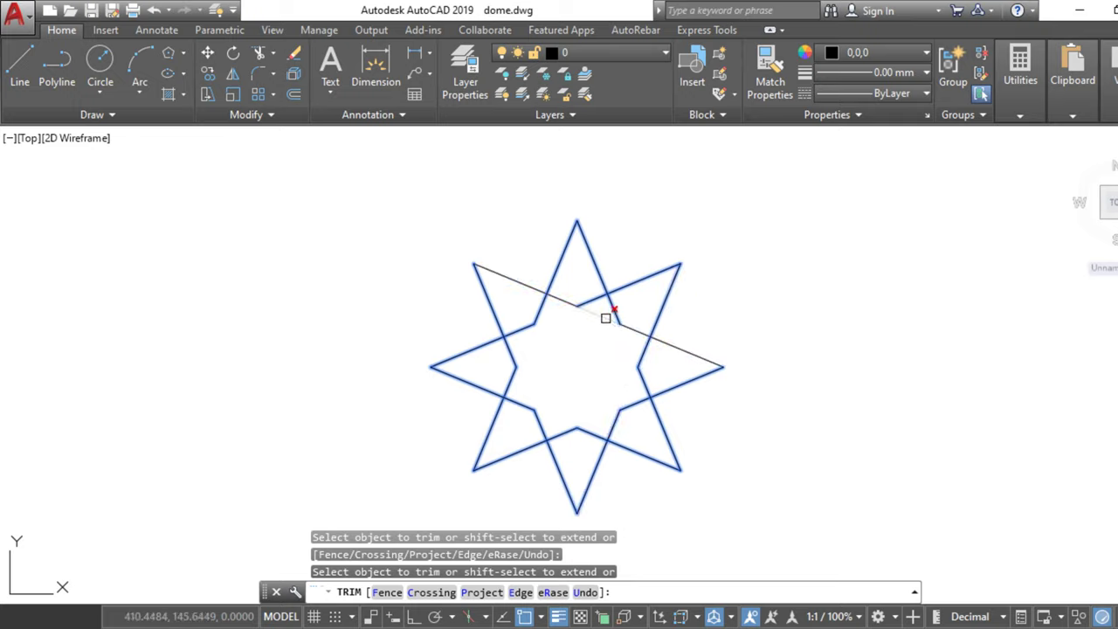
{"action": "left_click", "coordinate": [605, 318]}
{"action": "key", "text": "Return"}
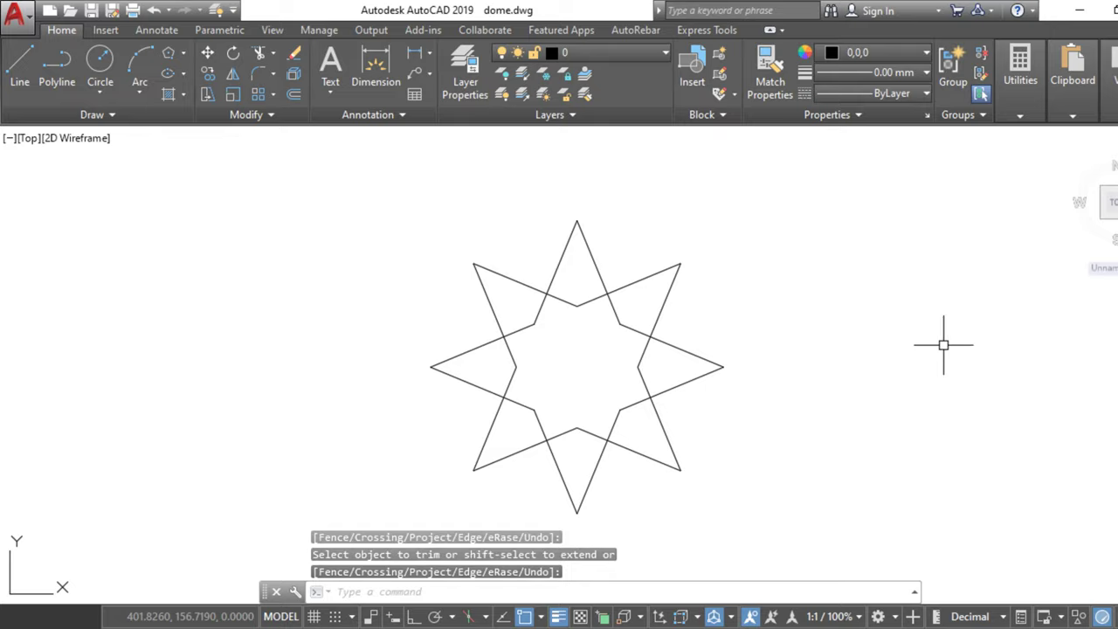
Copy the whole star rightward, moving its left point onto the original's right point
{"action": "scroll", "coordinate": [944, 345], "scroll_direction": "down", "scroll_amount": 2}
{"action": "middle_click_drag", "start_coordinate": [943, 345], "coordinate": [473, 414]}
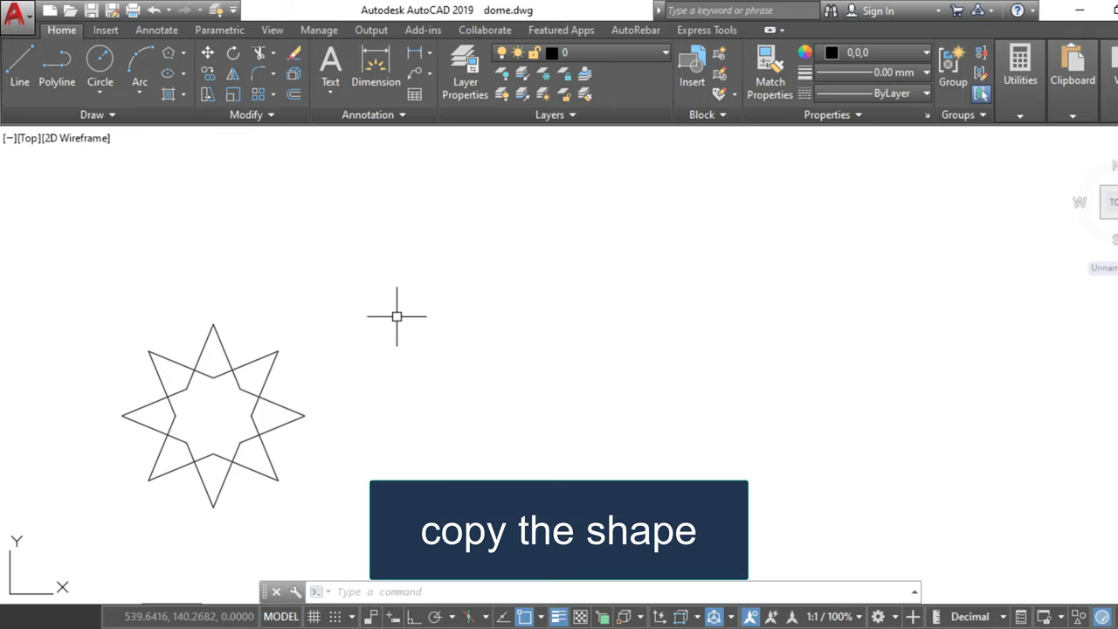
{"action": "left_click", "coordinate": [209, 72]}
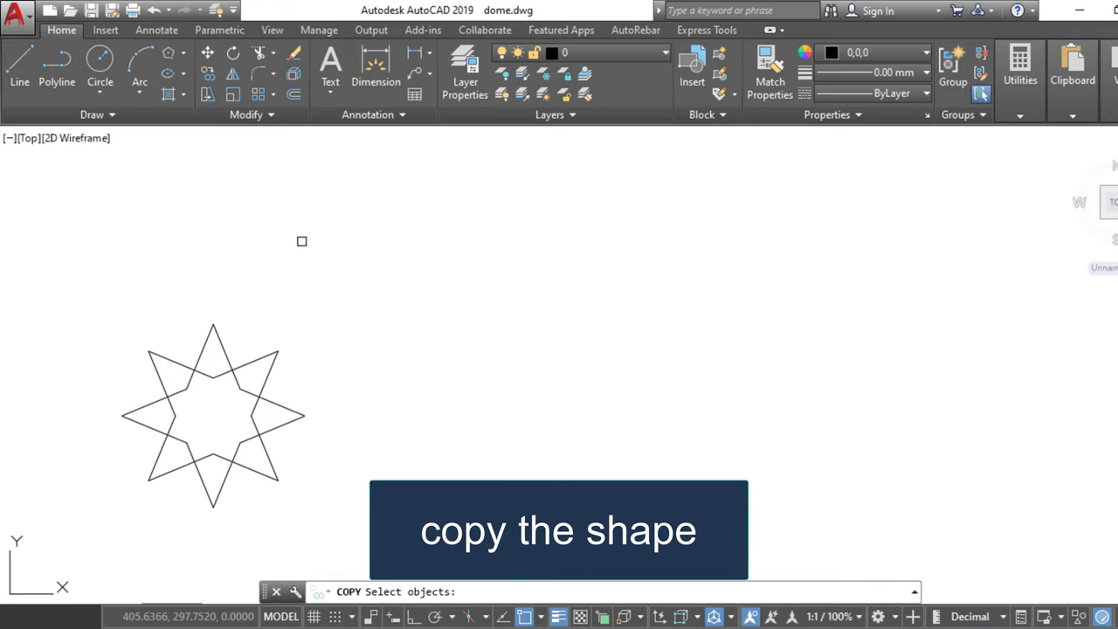
{"action": "left_click", "coordinate": [320, 252]}
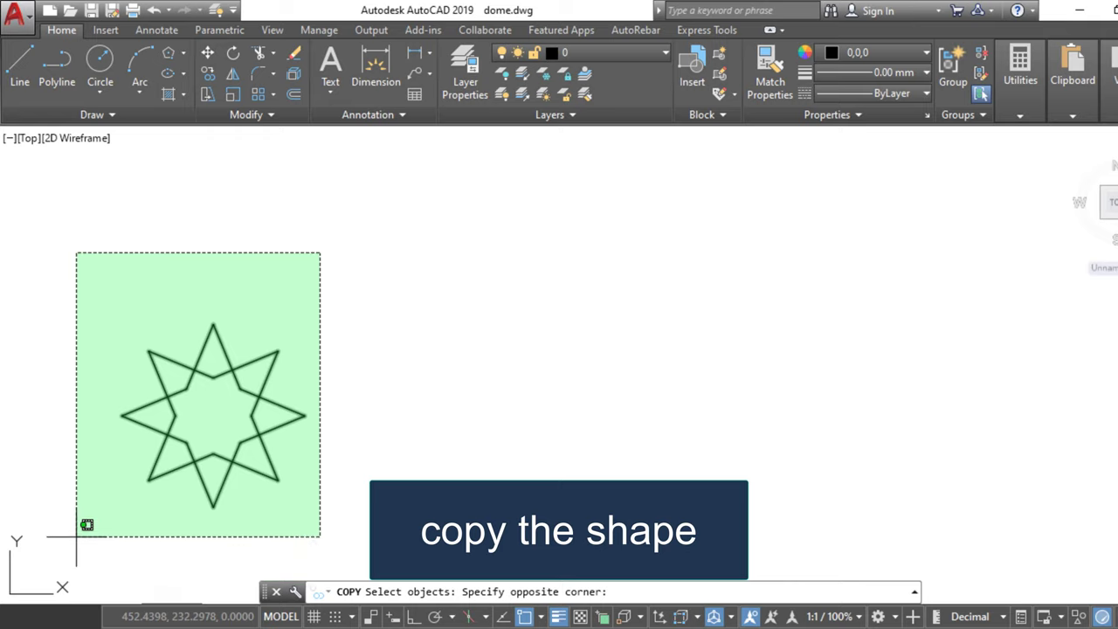
{"action": "left_click", "coordinate": [76, 537]}
{"action": "key", "text": "Return"}
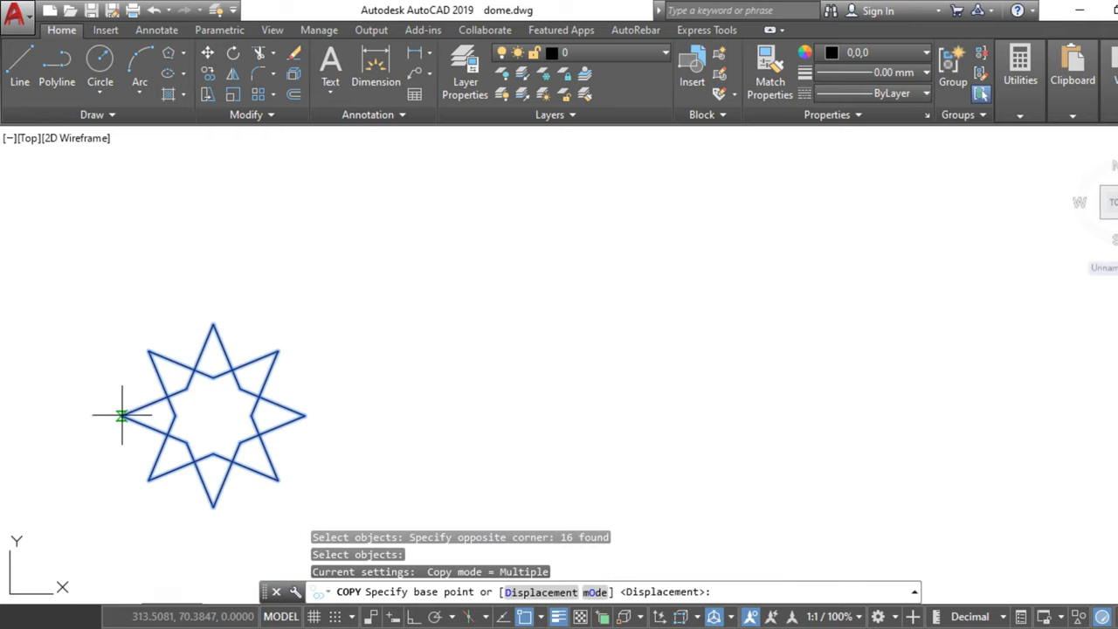
{"action": "left_click", "coordinate": [121, 416]}
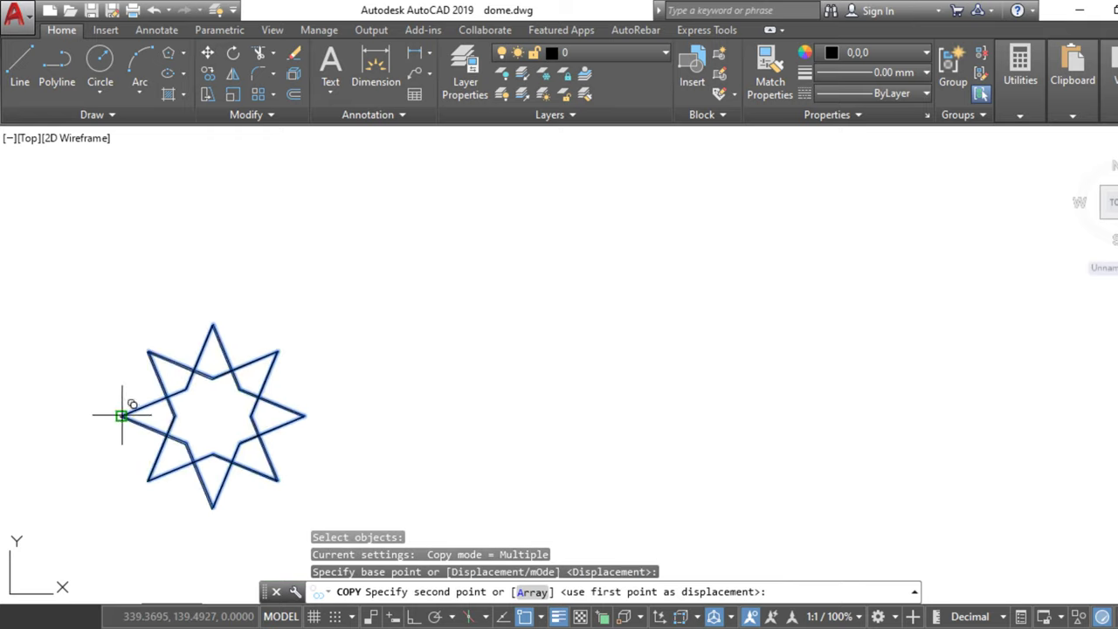
{"action": "left_click", "coordinate": [305, 416]}
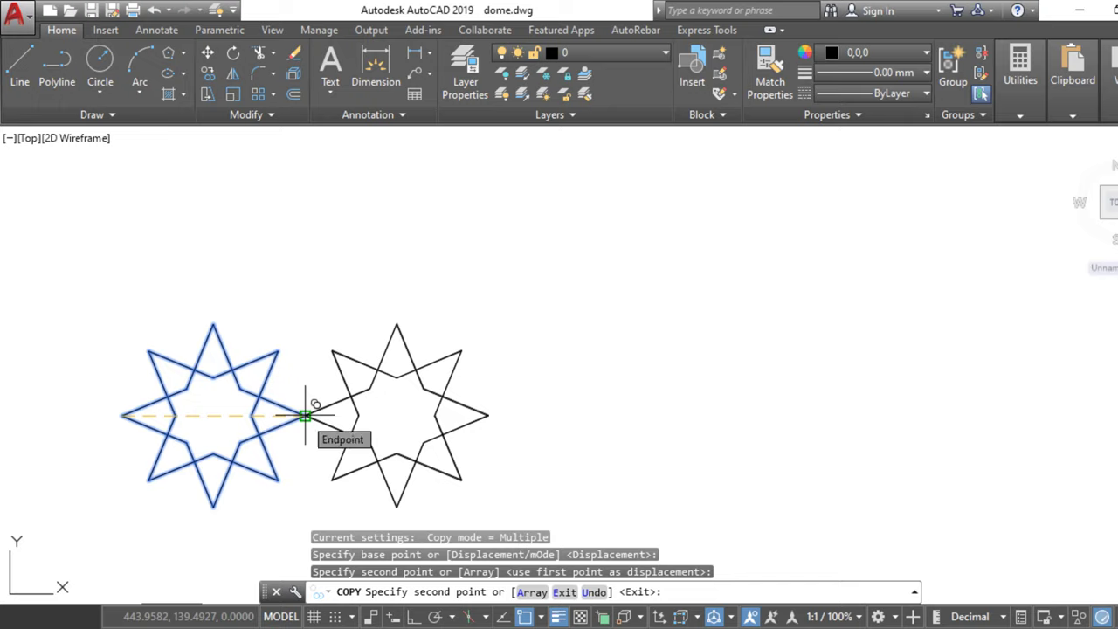
{"action": "key", "text": "Return"}
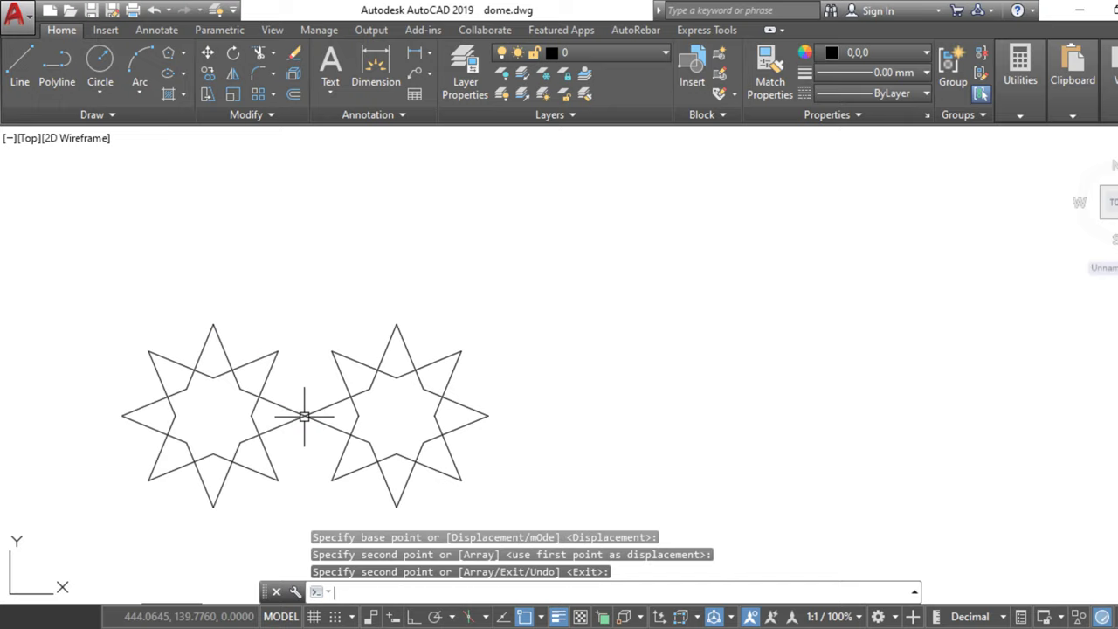
Copy both stars straight up, bottom tip to top tip, forming a 2×2 grid
{"action": "key", "text": "Return"}
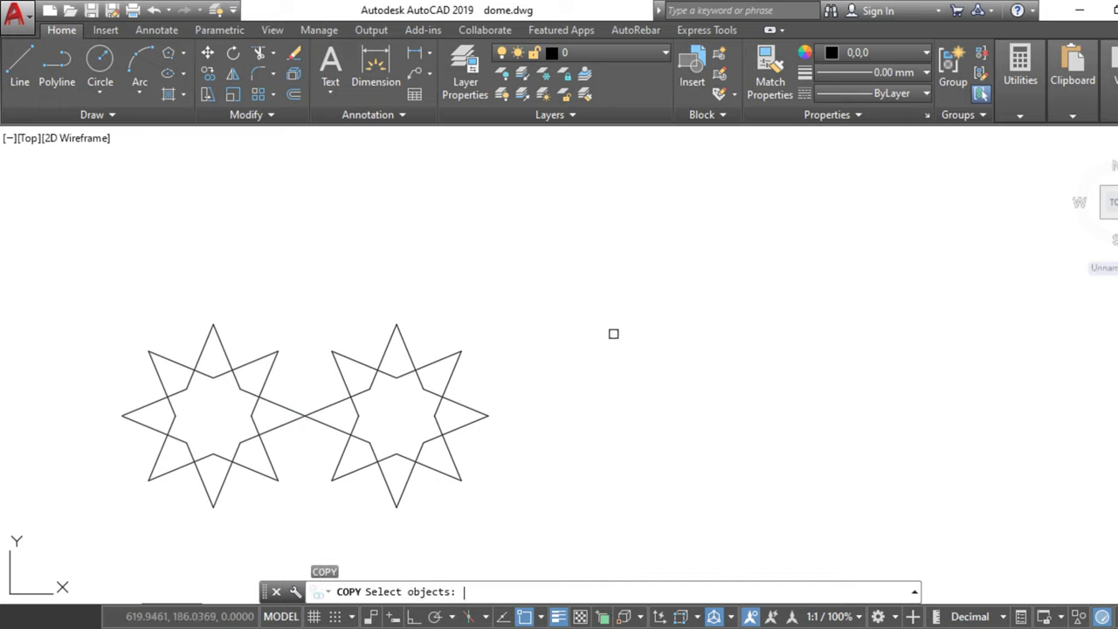
{"action": "left_click", "coordinate": [574, 326]}
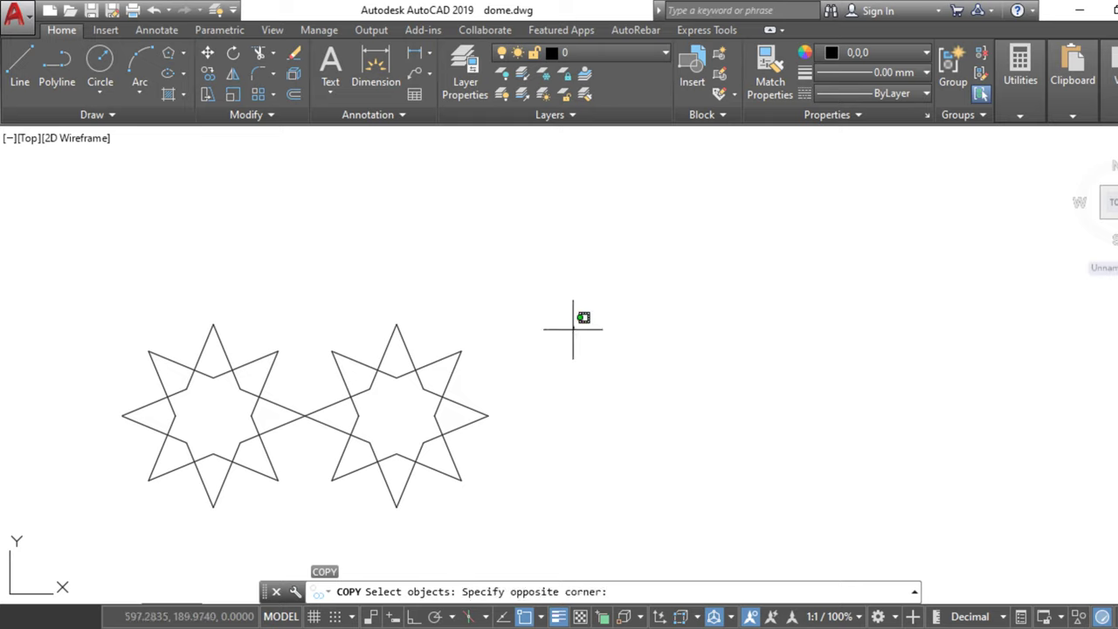
{"action": "left_click", "coordinate": [117, 547]}
{"action": "key", "text": "Return"}
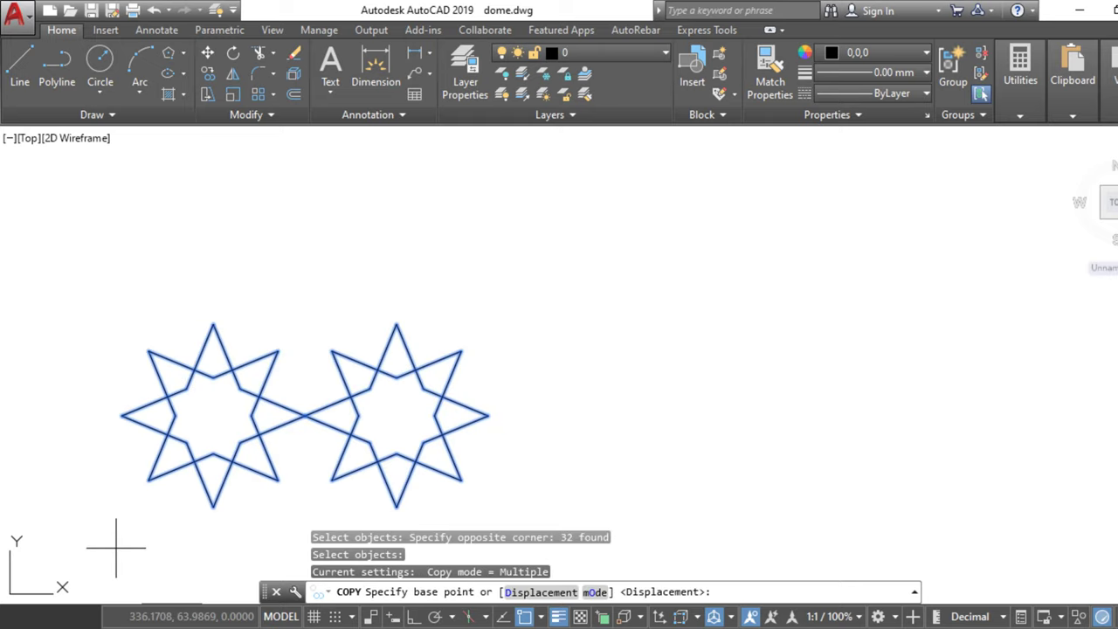
{"action": "left_click", "coordinate": [213, 507]}
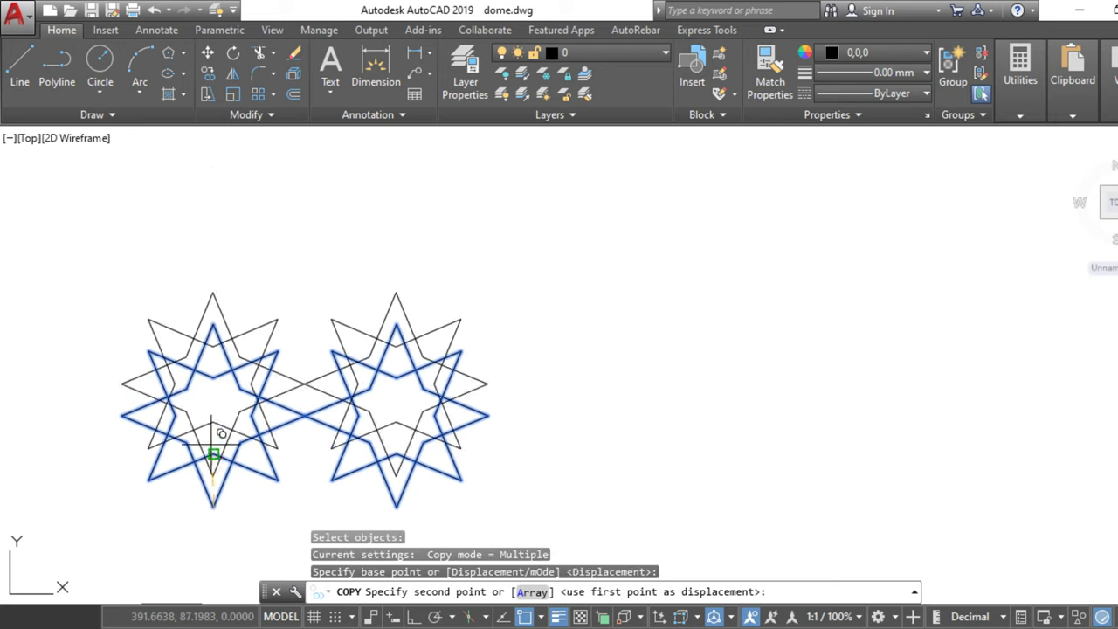
{"action": "left_click", "coordinate": [213, 323]}
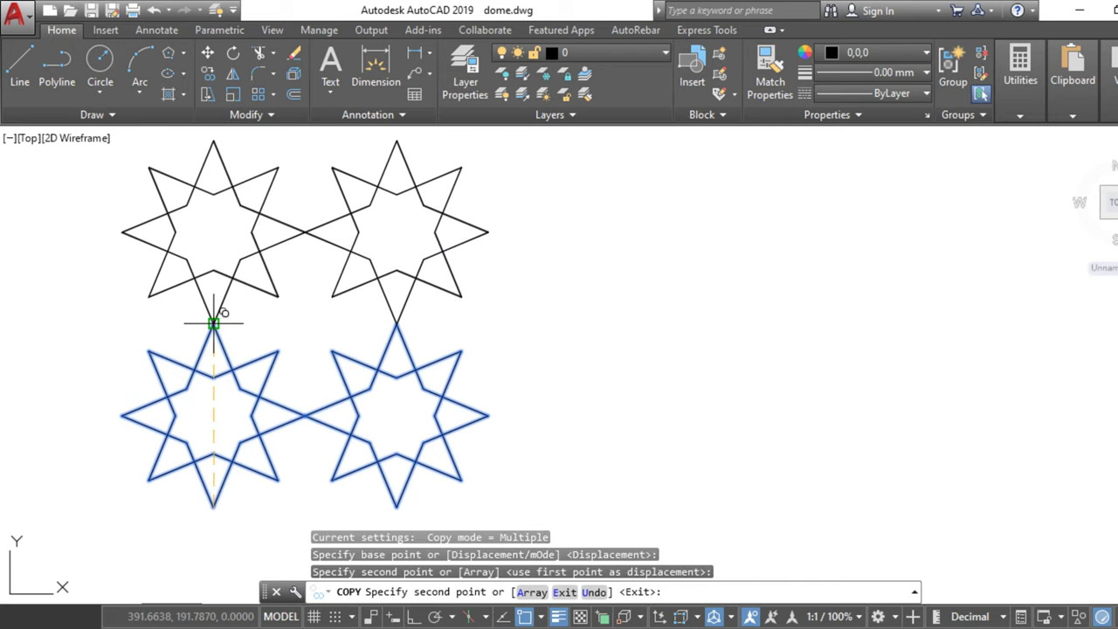
{"action": "key", "text": "Return"}
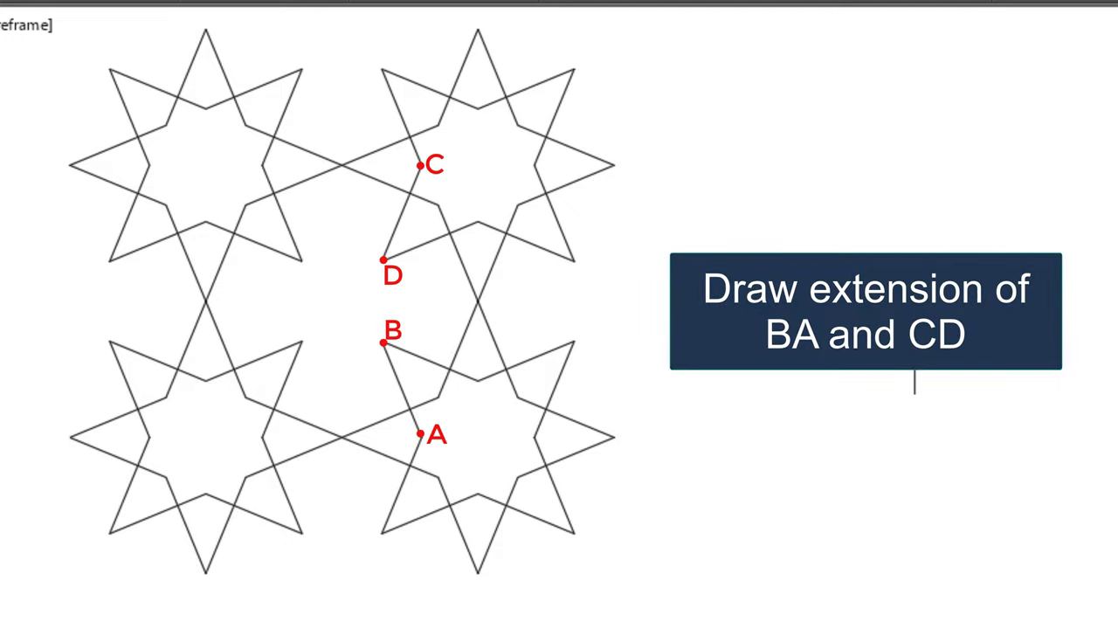
With object snap tracking on, draw a bent line from B to the BA/CD extension intersection, then to D
{"action": "key", "text": "F11"}
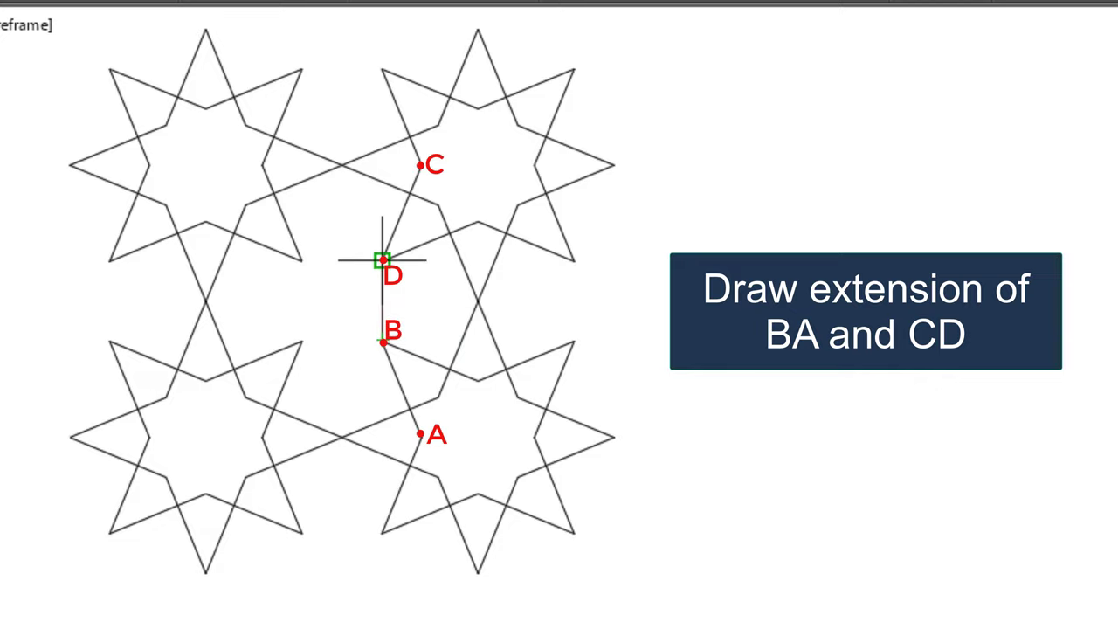
{"action": "left_click", "coordinate": [365, 300]}
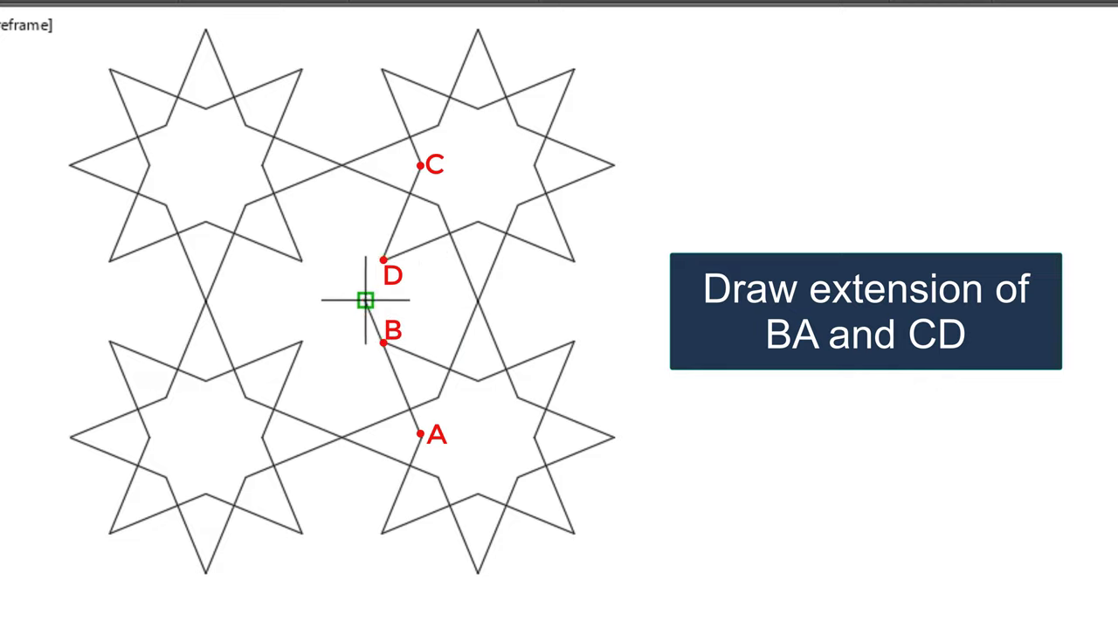
{"action": "left_click", "coordinate": [383, 260]}
{"action": "key", "text": "Return"}
{"action": "key", "text": "Return"}
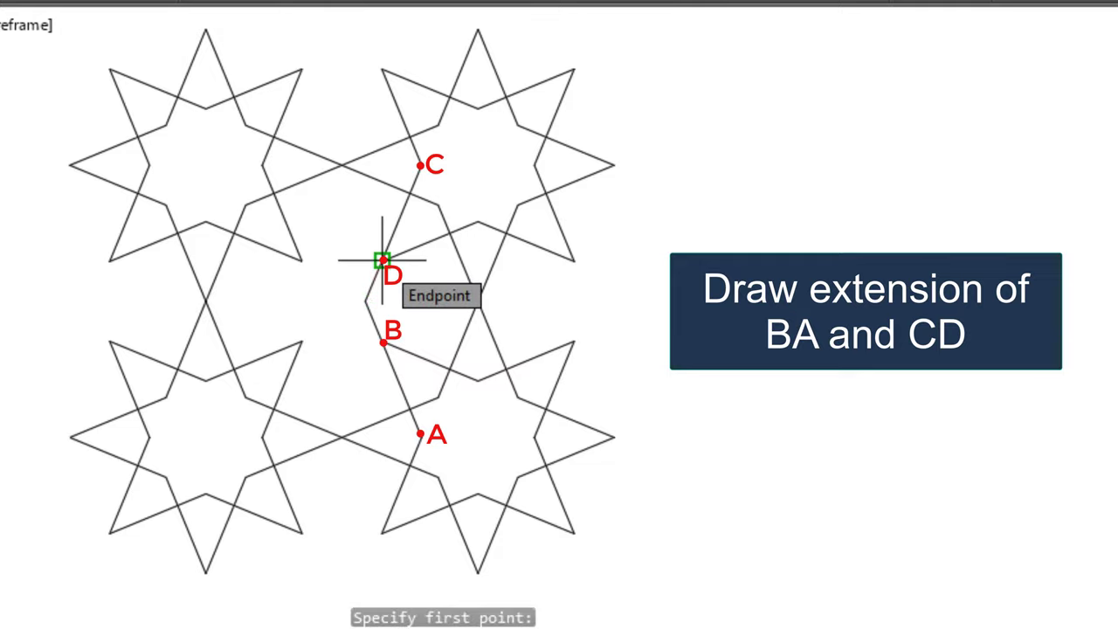
{"action": "left_click", "coordinate": [383, 260]}
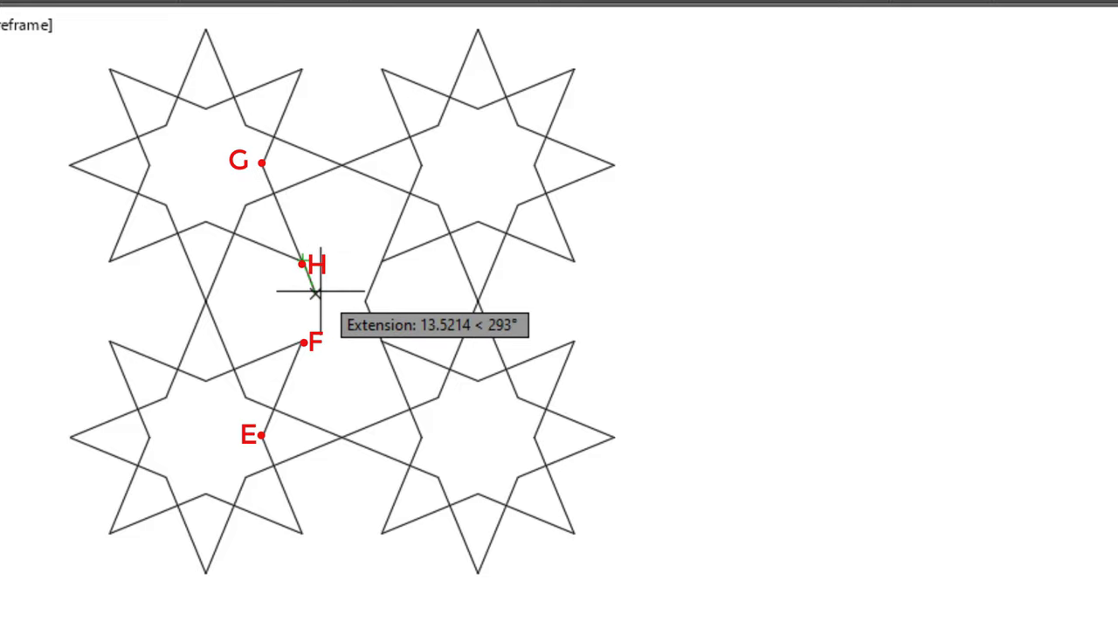
Draw a line from H to where the GH and EF extensions meet, then continue from F
{"action": "left_click", "coordinate": [319, 300]}
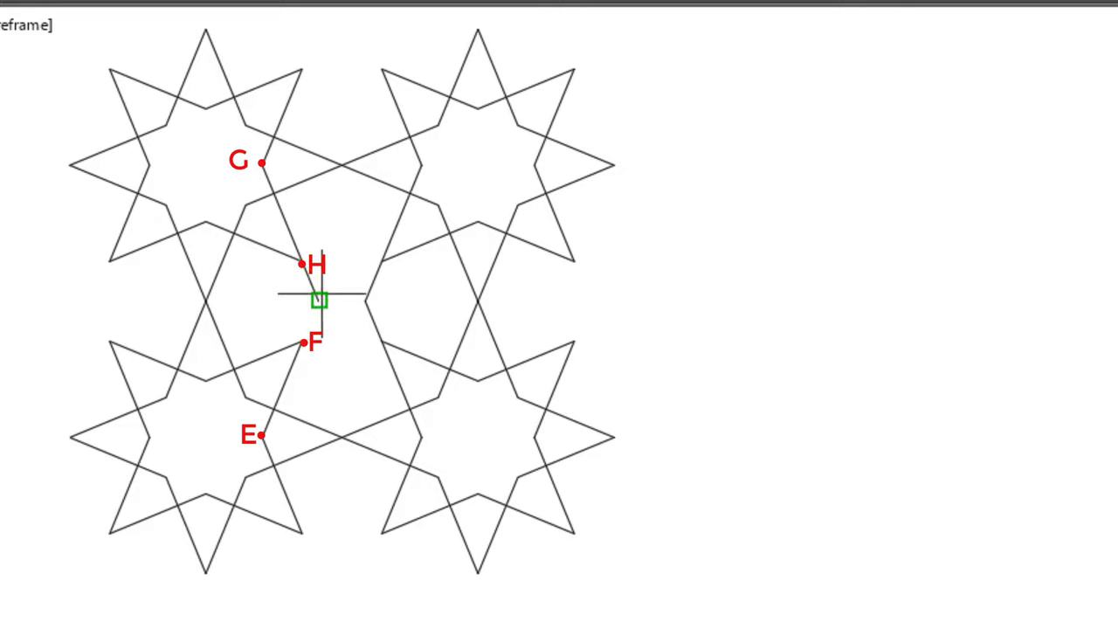
{"action": "key", "text": "Return"}
{"action": "key", "text": "Return"}
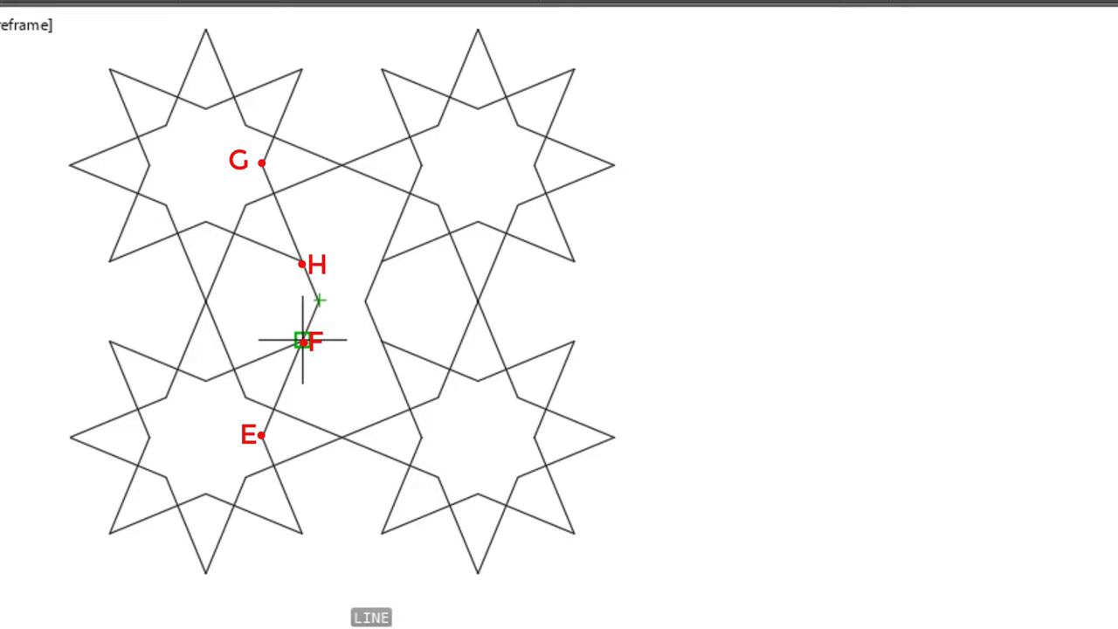
{"action": "left_click", "coordinate": [302, 339]}
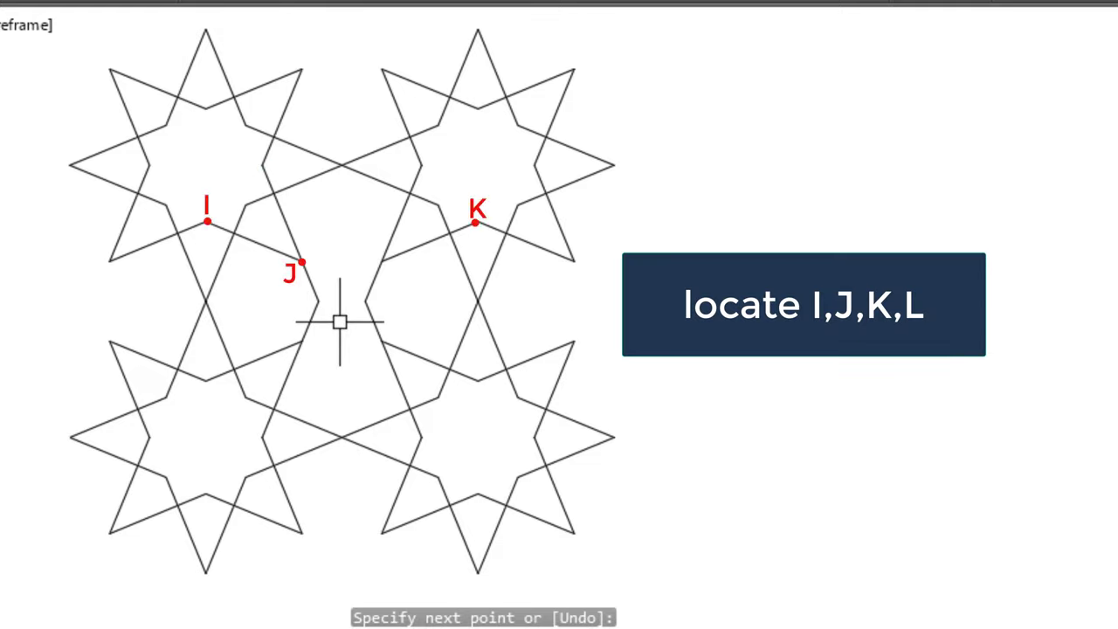
Draw a line from J to where the IJ and KL extensions meet, then continue from L
{"action": "key", "text": "Escape"}
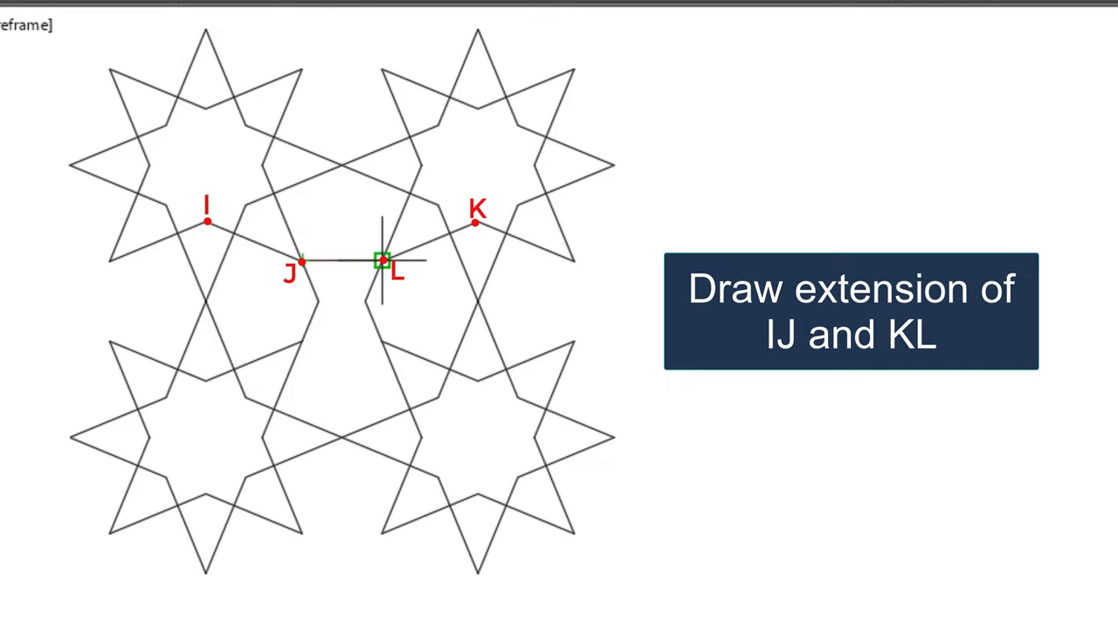
{"action": "left_click", "coordinate": [342, 276]}
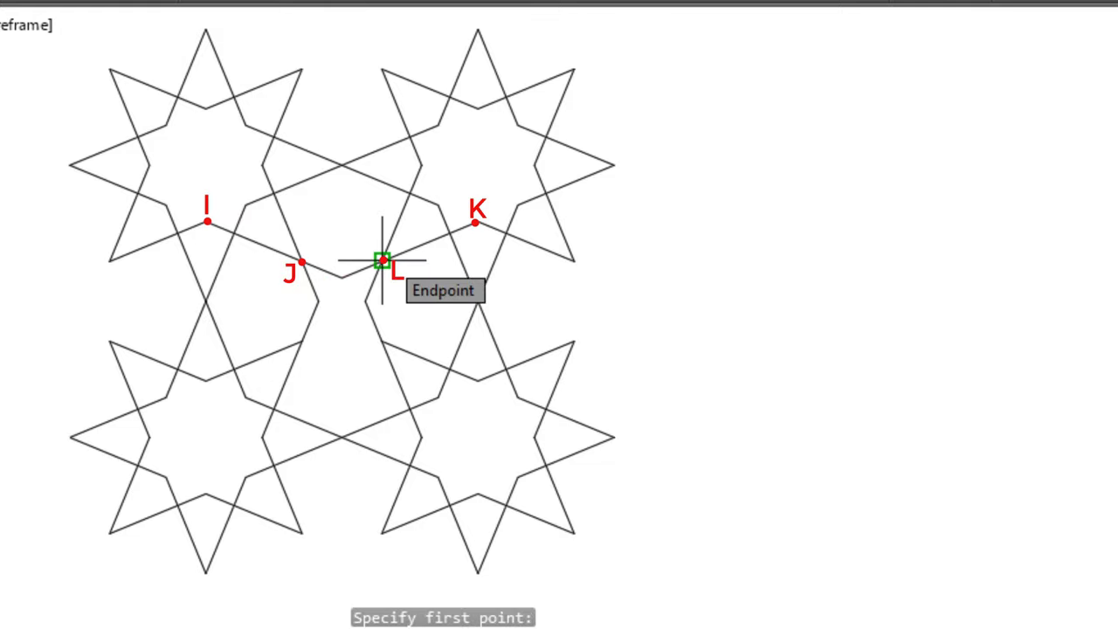
{"action": "left_click", "coordinate": [383, 259]}
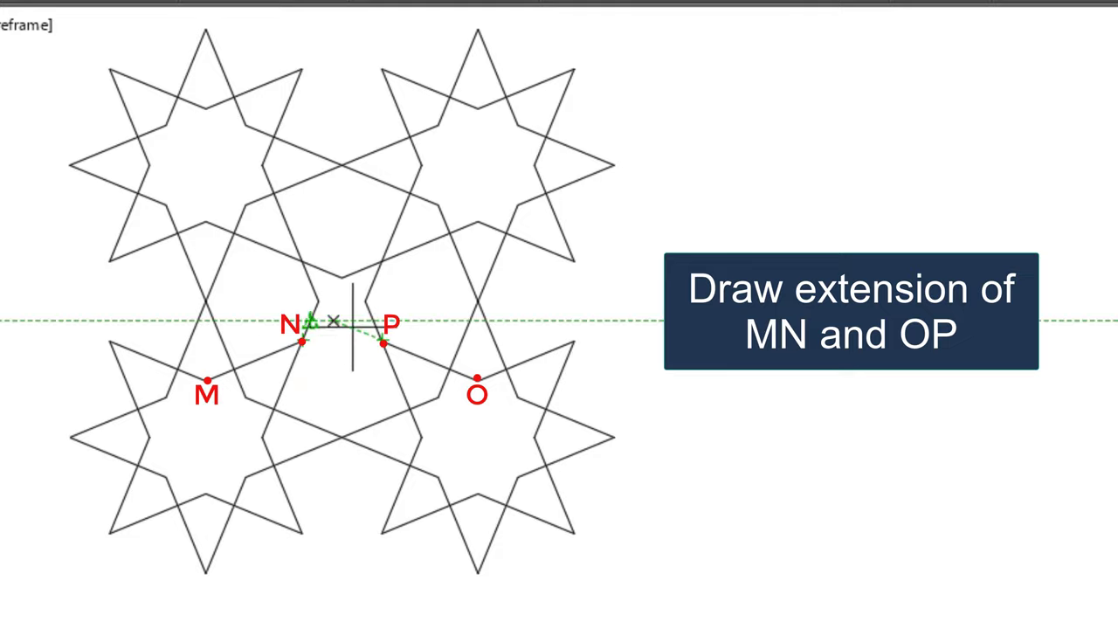
Draw a bent line from N through the MN–OP extension intersection to P
{"action": "key", "text": "l"}
{"action": "key", "text": "Return"}
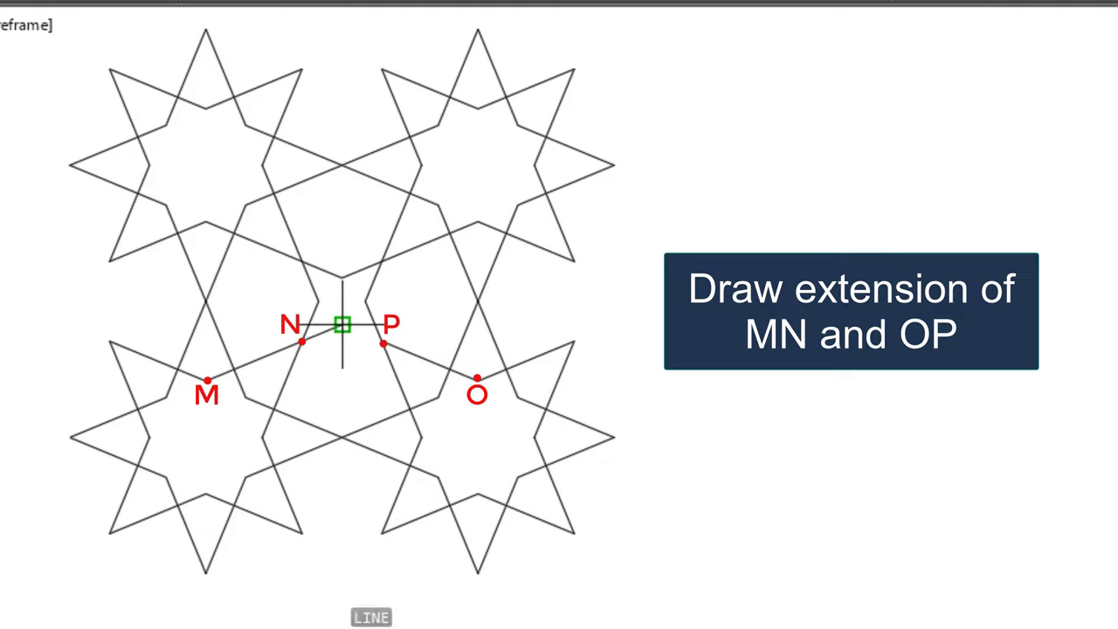
{"action": "key", "text": "Return"}
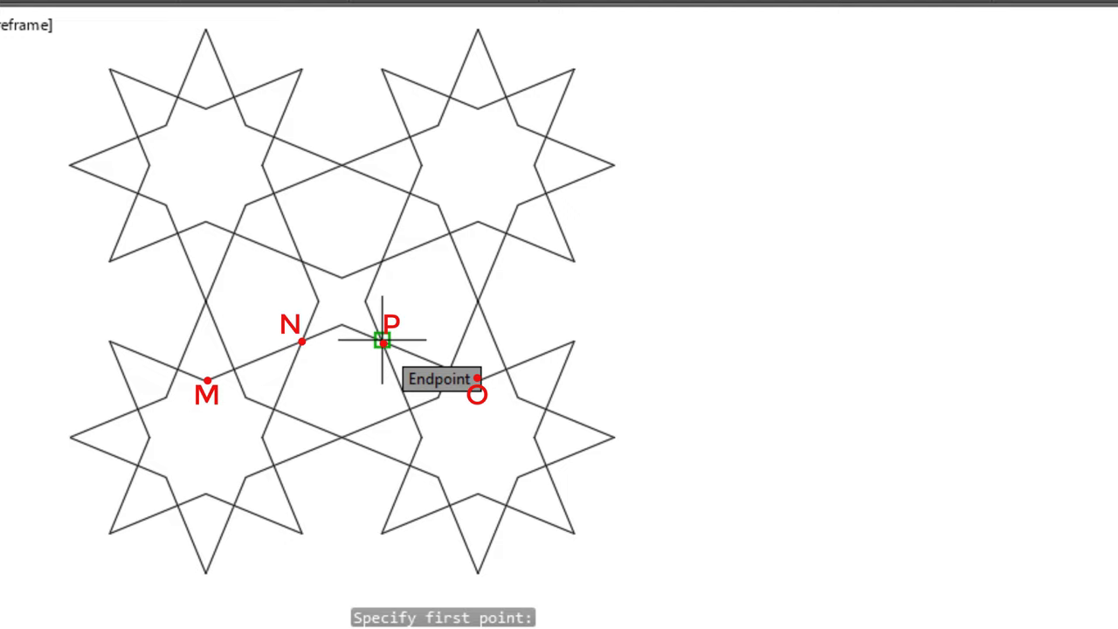
{"action": "left_click", "coordinate": [383, 340]}
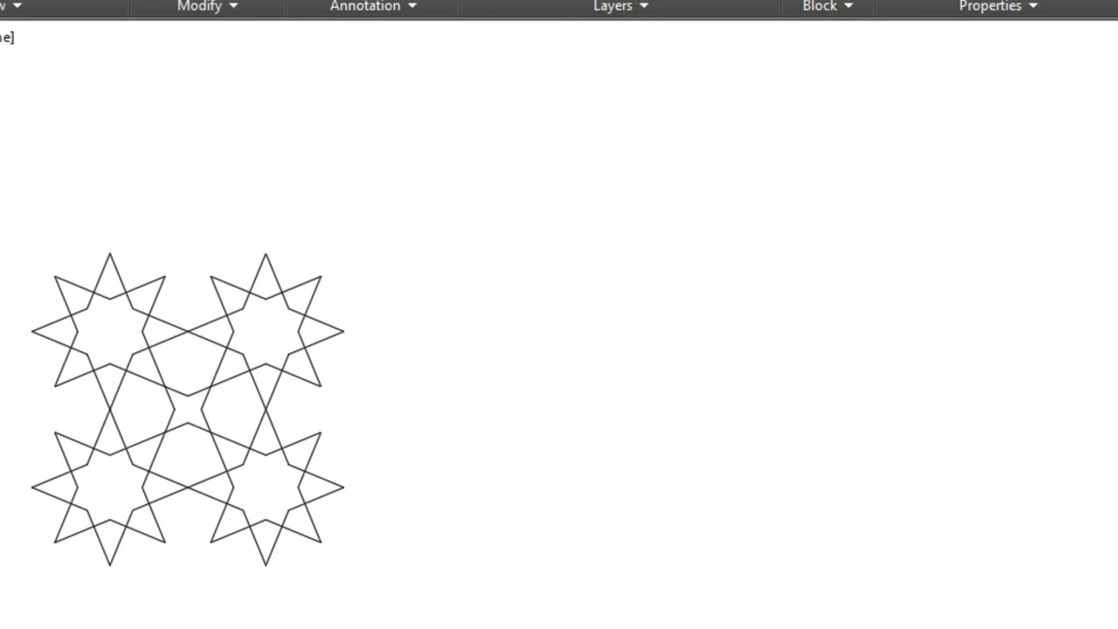
Copy the four-star tile to the right, then copy a two-by-two star block upward
{"action": "key", "text": "Return"}
{"action": "key", "text": "Return"}
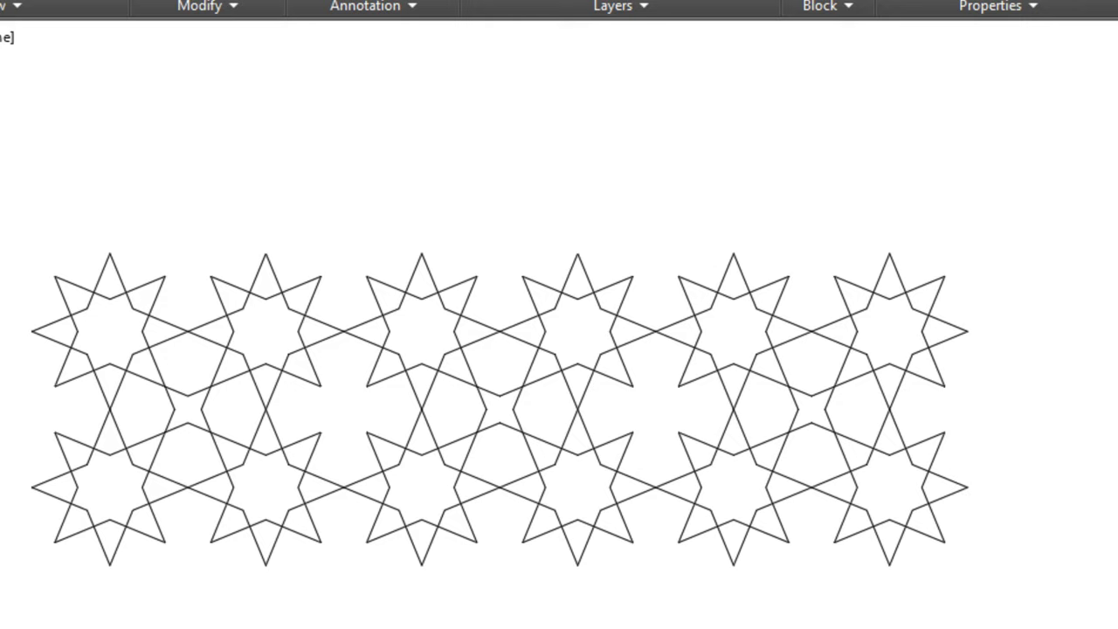
{"action": "scroll", "coordinate": [171, 487], "scroll_direction": "down", "scroll_amount": 2}
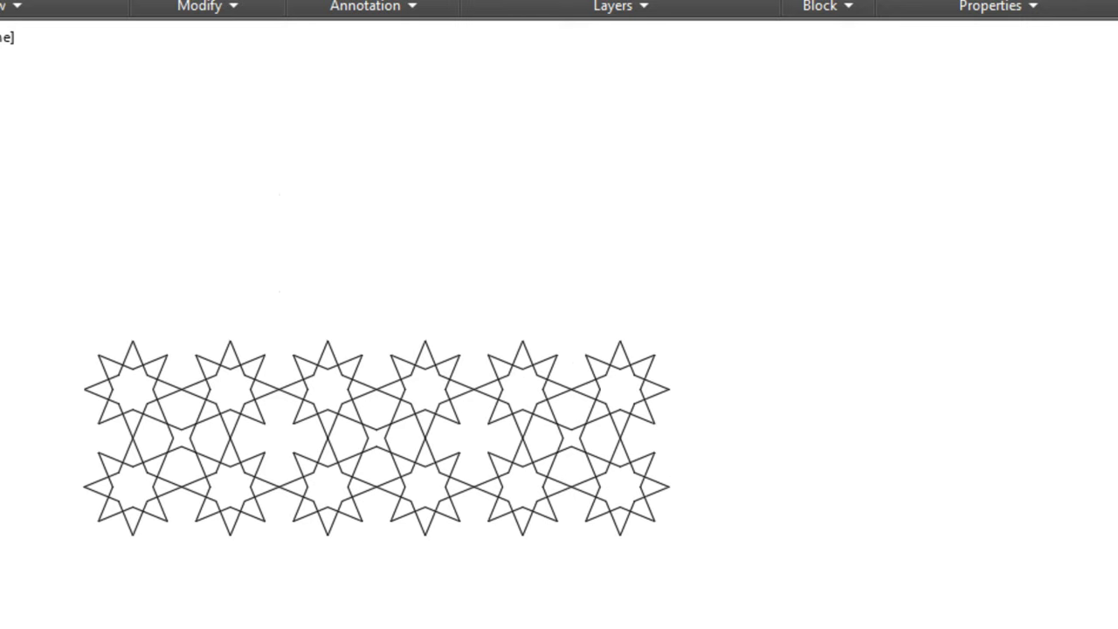
{"action": "key", "text": "Return"}
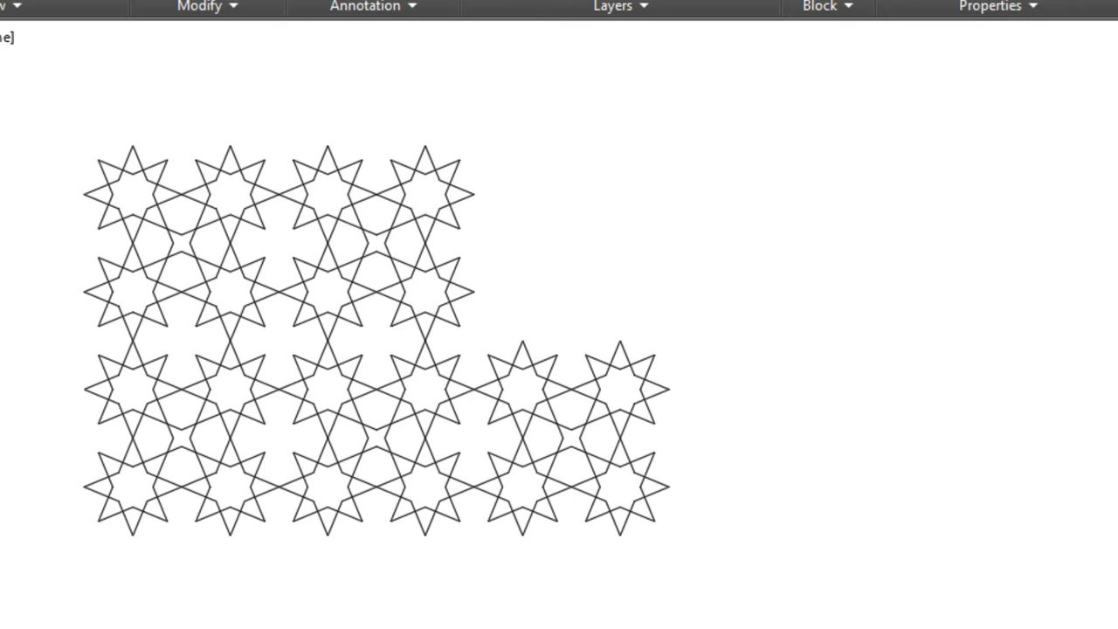